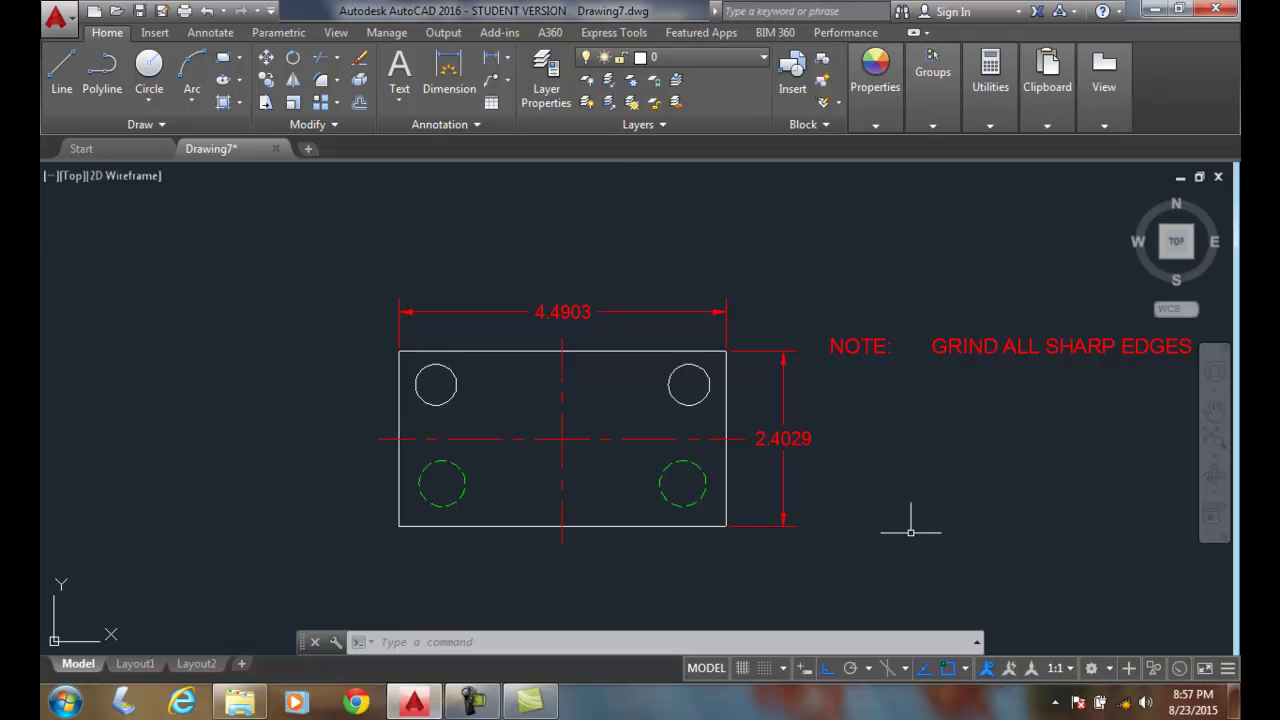
# Step: Open the Layer Properties Manager and widen its Lineweight column so values show in full
pyautogui.click(546, 80)
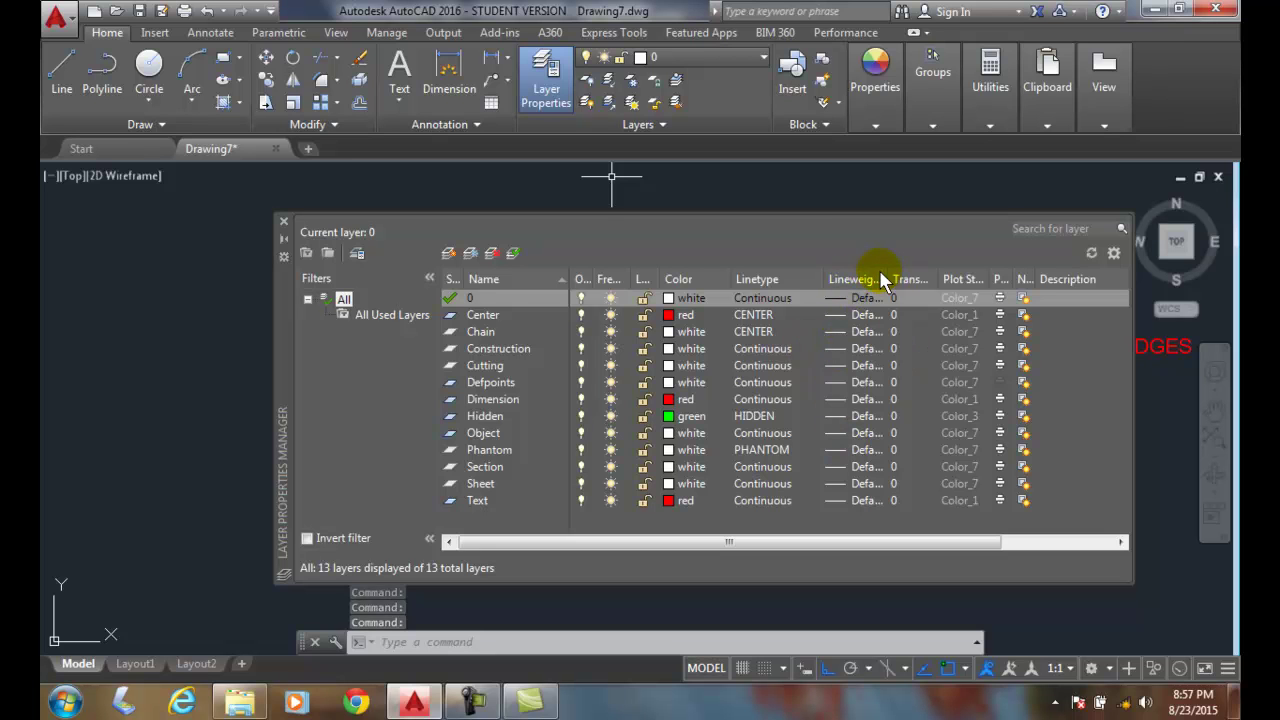
pyautogui.moveTo(893, 274); pyautogui.dragTo(921, 274)
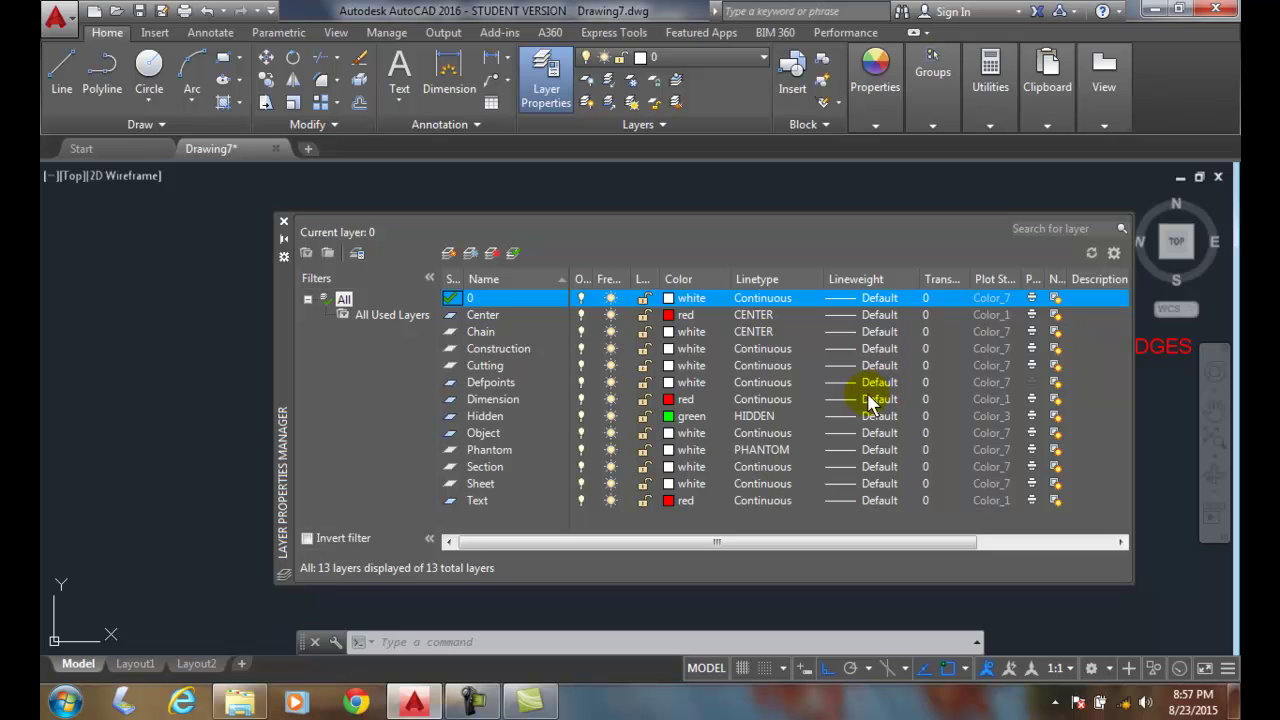
# Step: Assign the Object layer a 0.60 mm lineweight
pyautogui.click(487, 440)
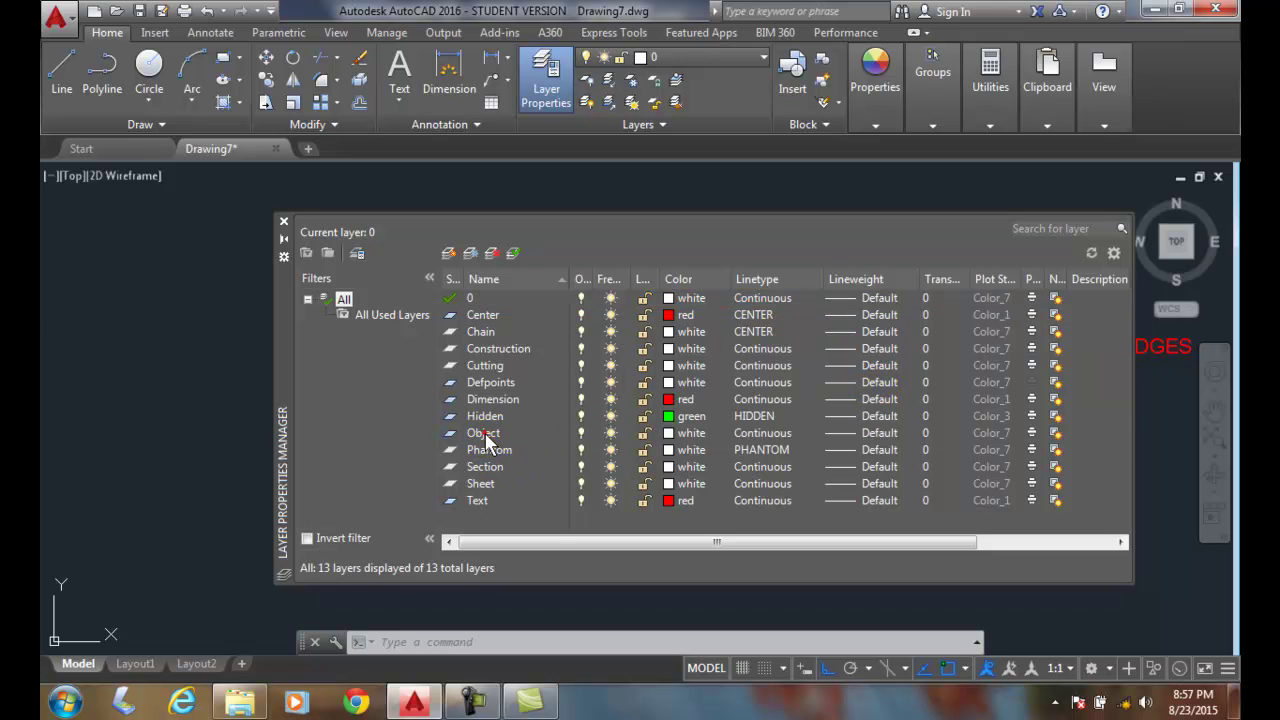
pyautogui.click(886, 438)
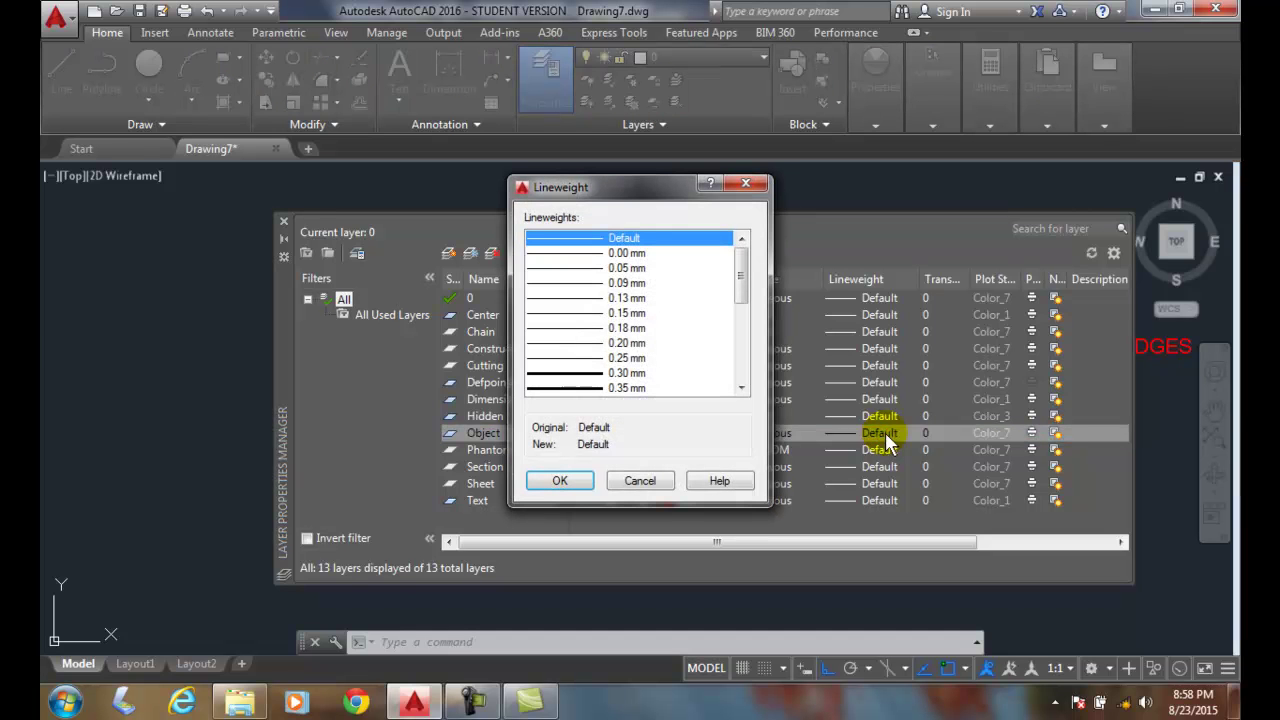
pyautogui.moveTo(737, 263)
pyautogui.mouseDown()
pyautogui.moveTo(745, 325)
pyautogui.moveTo(748, 265)
pyautogui.mouseUp()
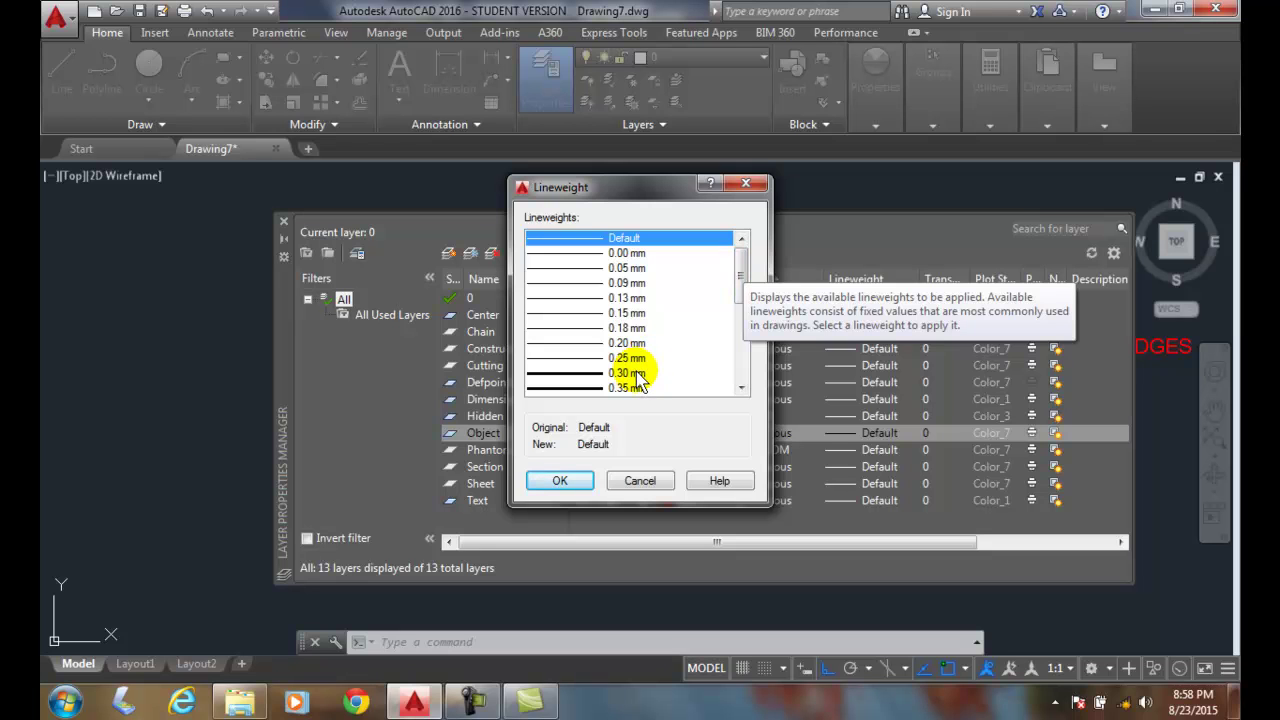
pyautogui.moveTo(737, 266); pyautogui.dragTo(738, 298)
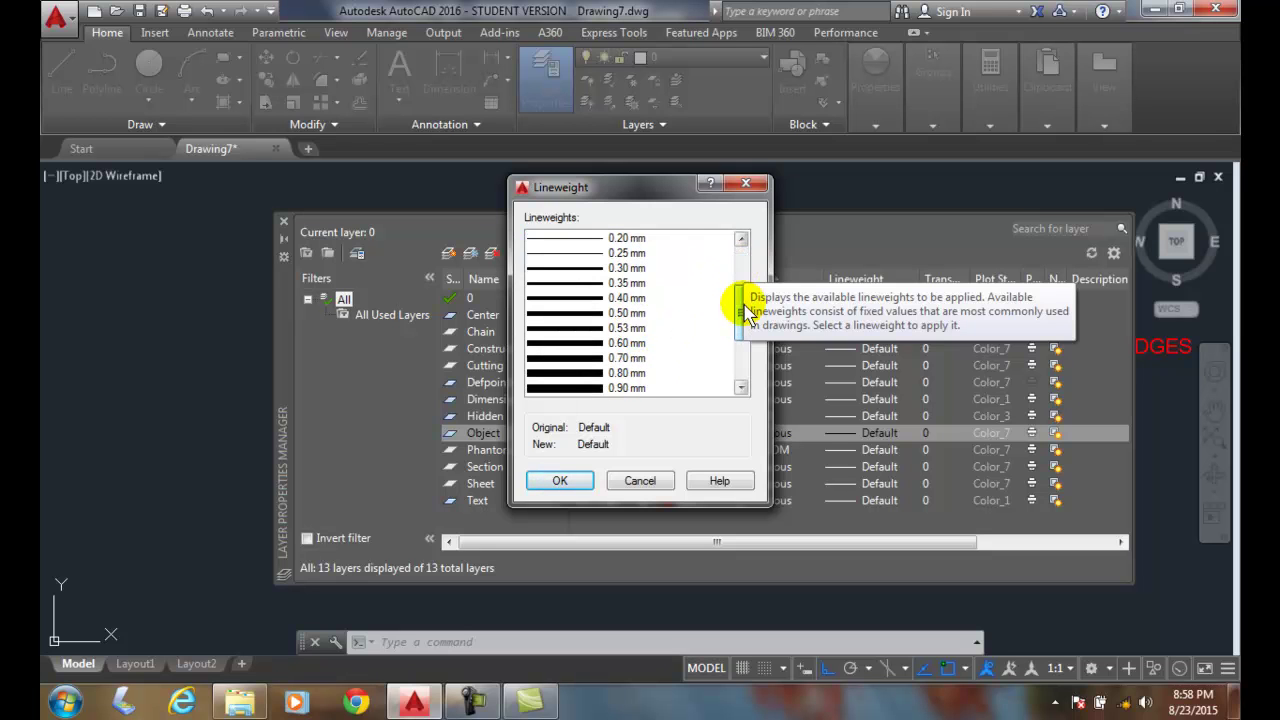
pyautogui.click(634, 346)
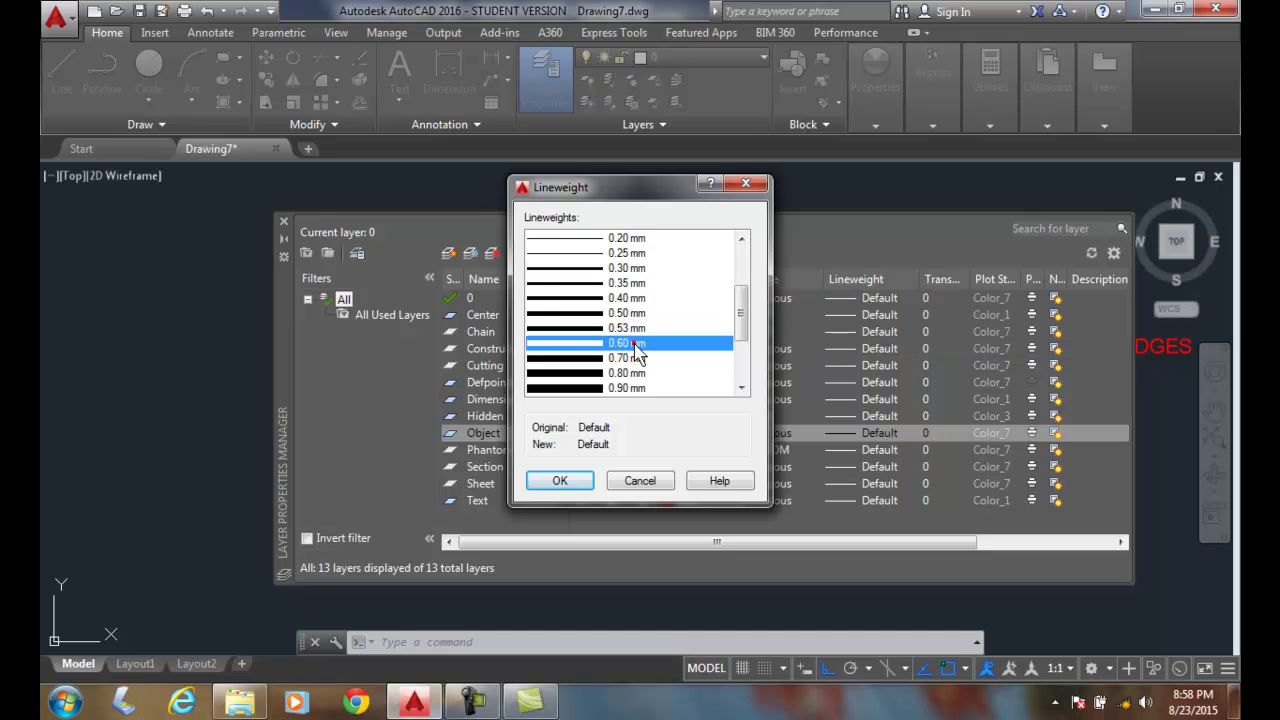
pyautogui.click(560, 481)
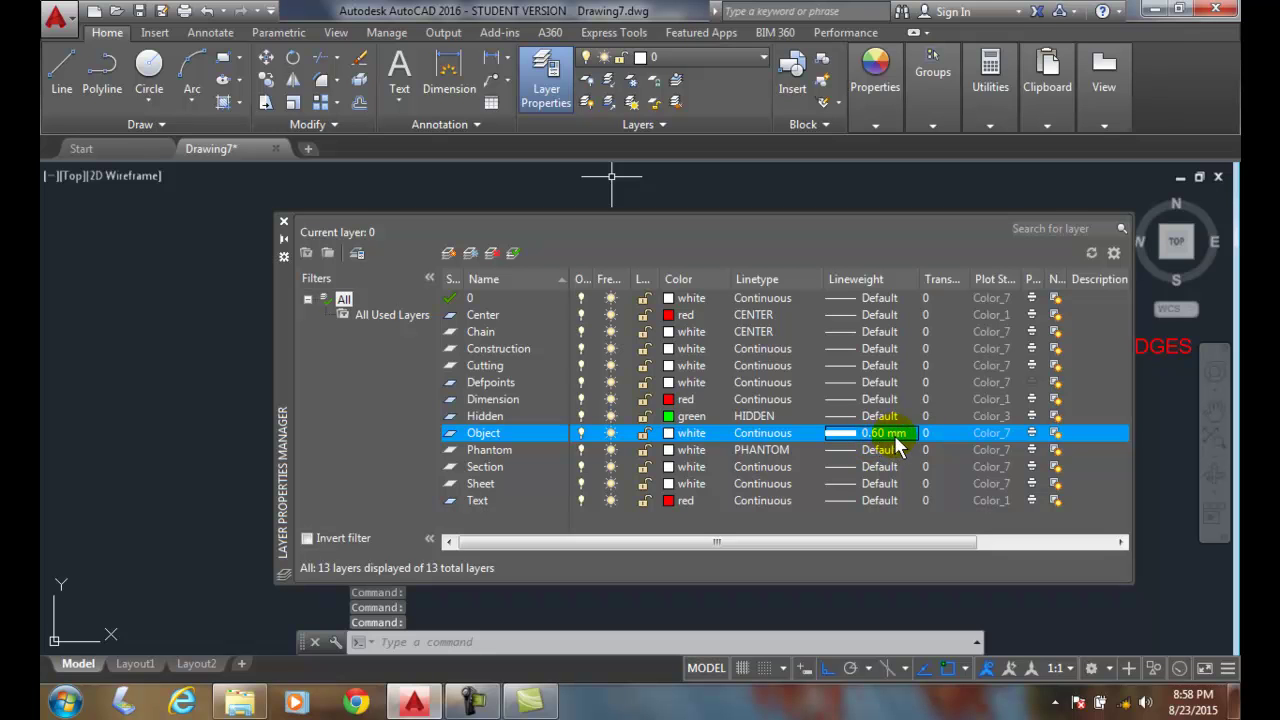
# Step: Set the Hidden layer's lineweight to 0.30 mm
pyautogui.click(879, 416)
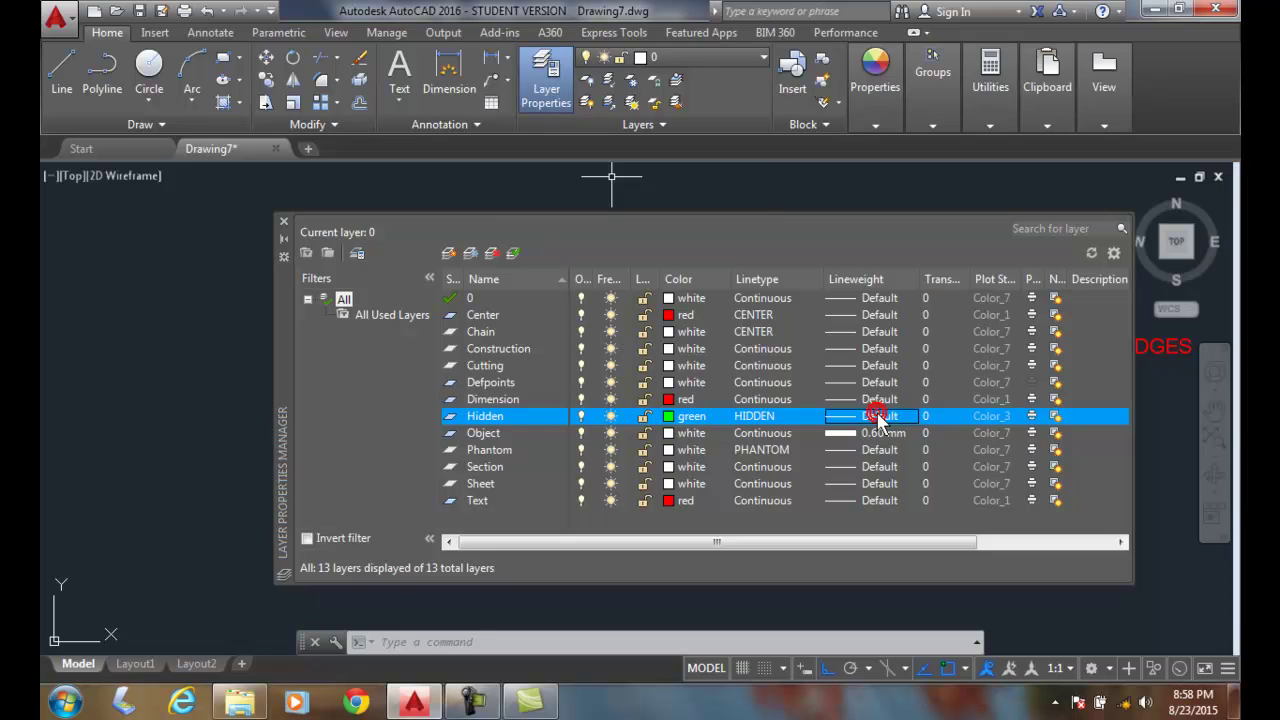
pyautogui.click(636, 374)
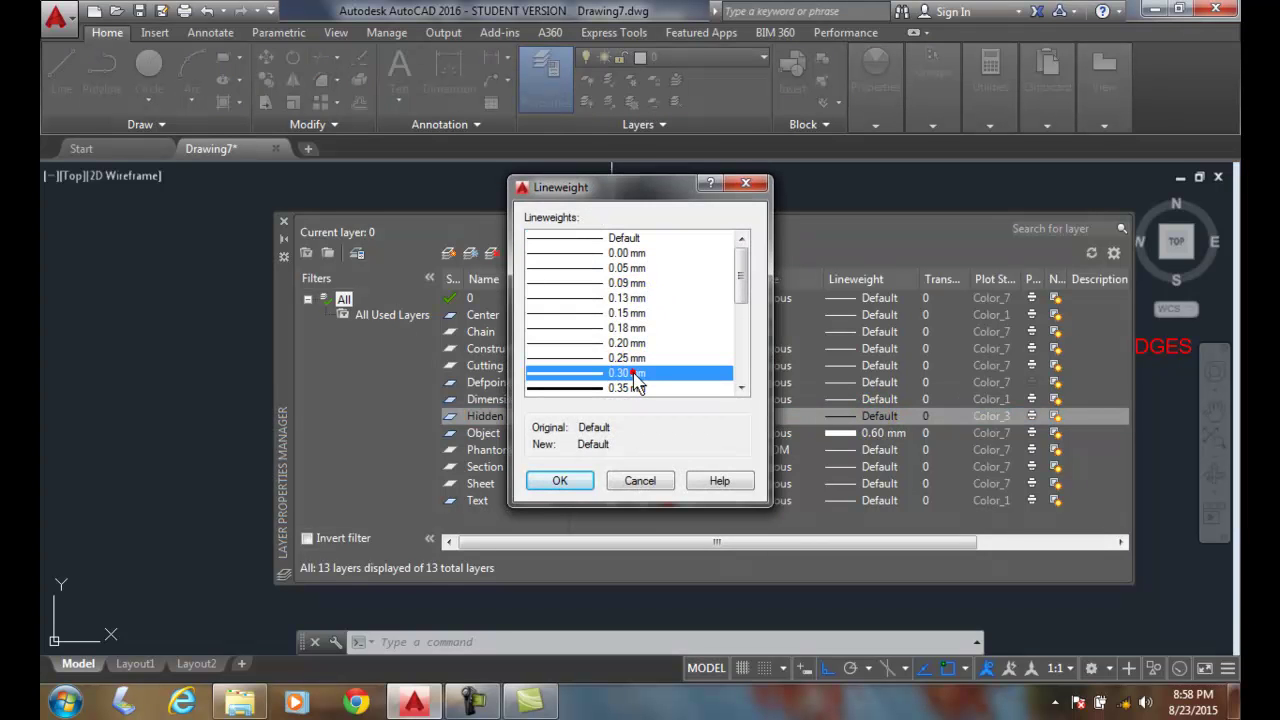
pyautogui.click(560, 482)
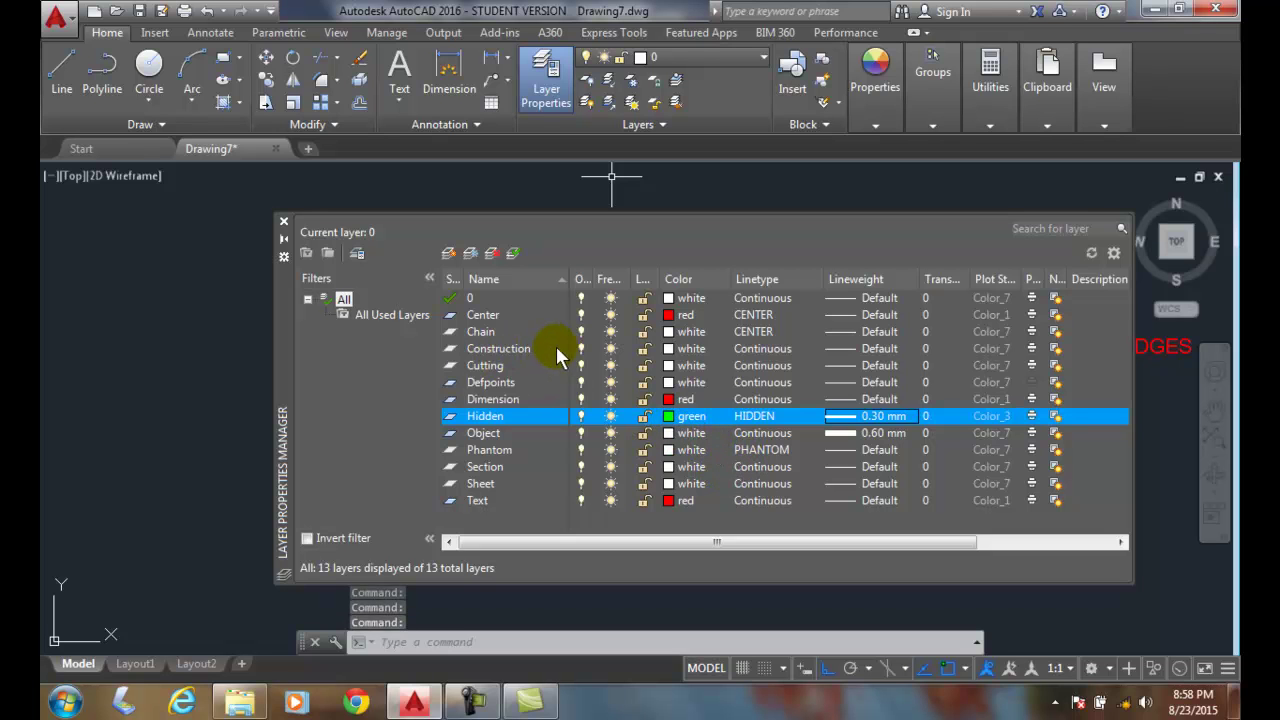
# Step: Select Center, Text and Dimension layers together and give them a 0.30 mm lineweight
pyautogui.click(486, 316)
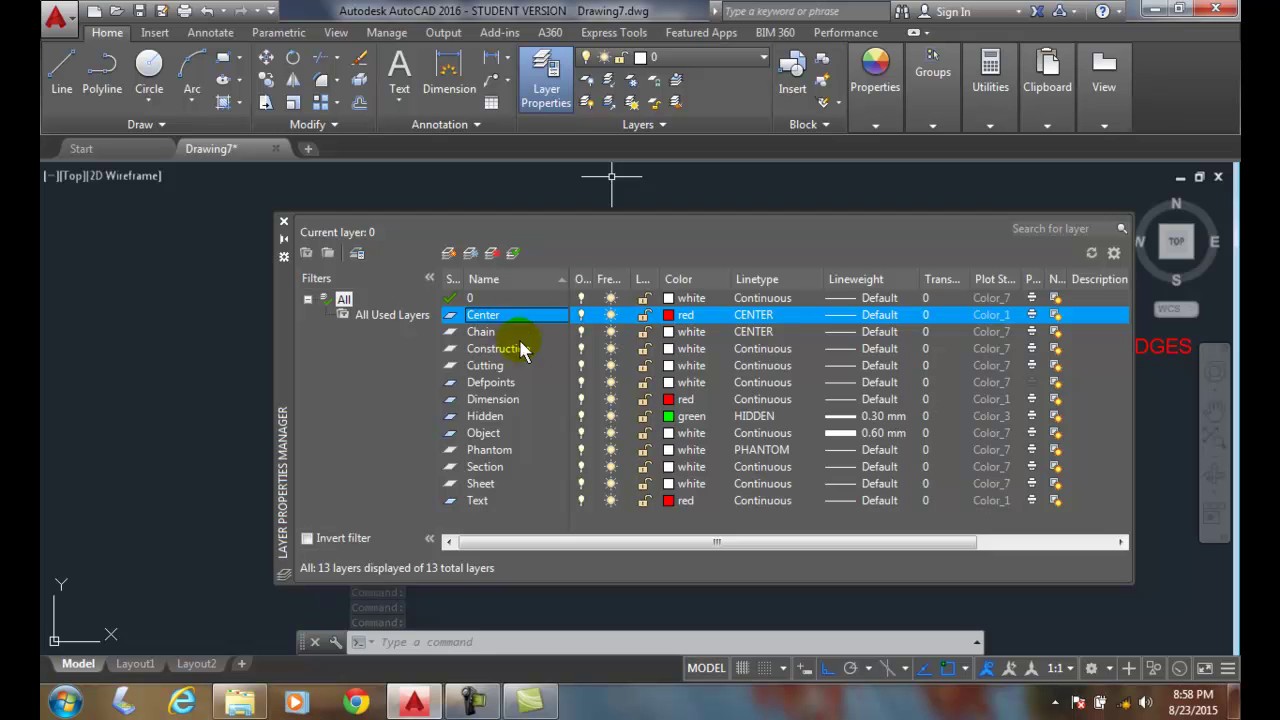
pyautogui.keyDown('ctrl'); pyautogui.click(482, 502); pyautogui.keyUp('ctrl')
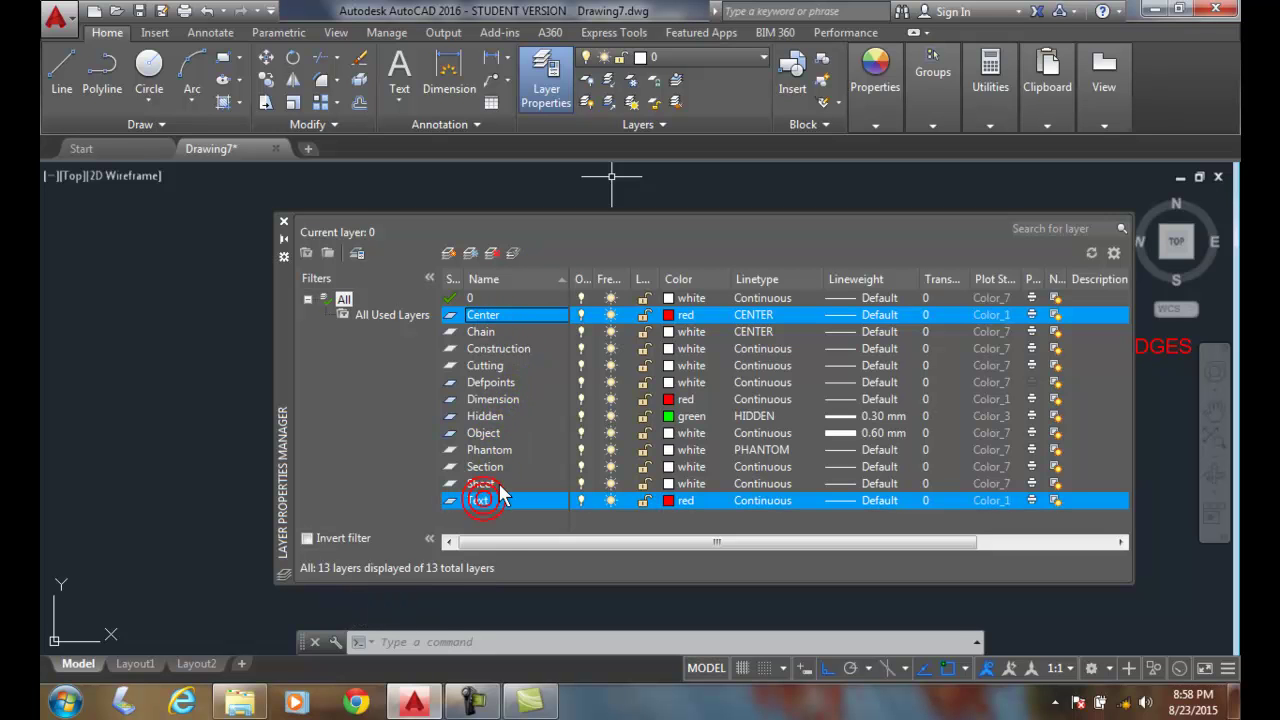
pyautogui.keyDown('ctrl'); pyautogui.click(494, 401); pyautogui.keyUp('ctrl')
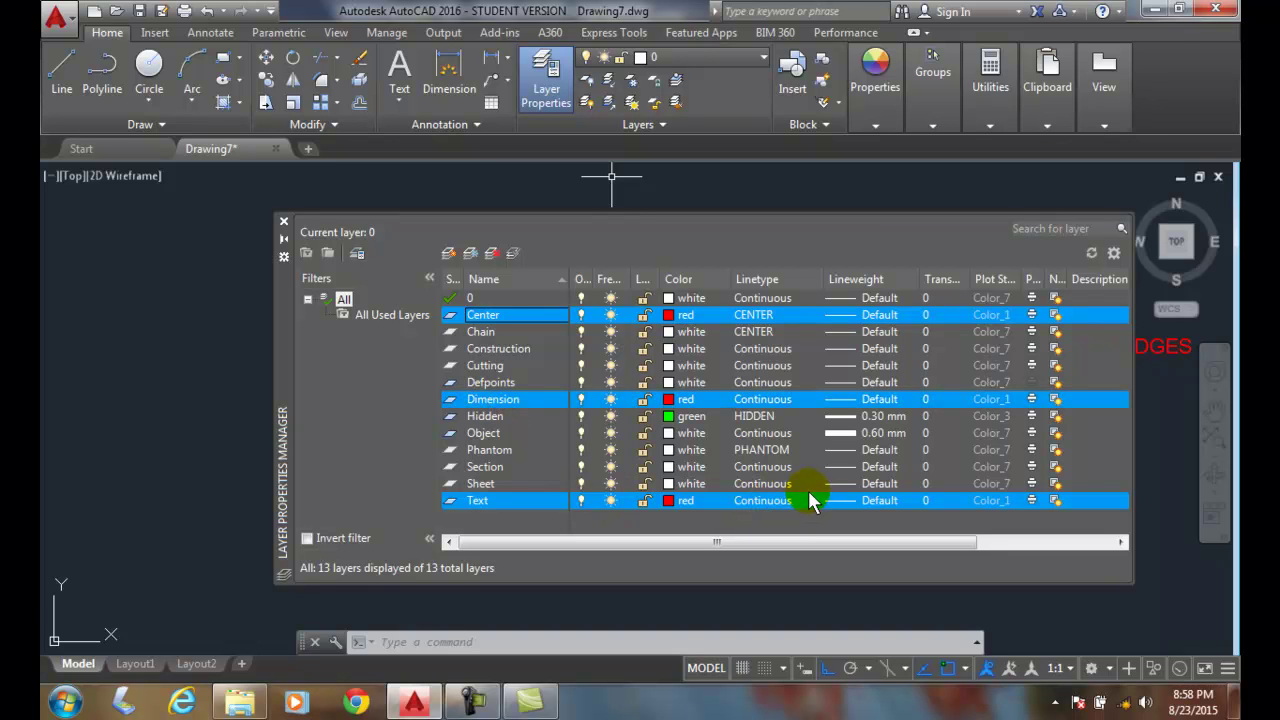
pyautogui.click(876, 404)
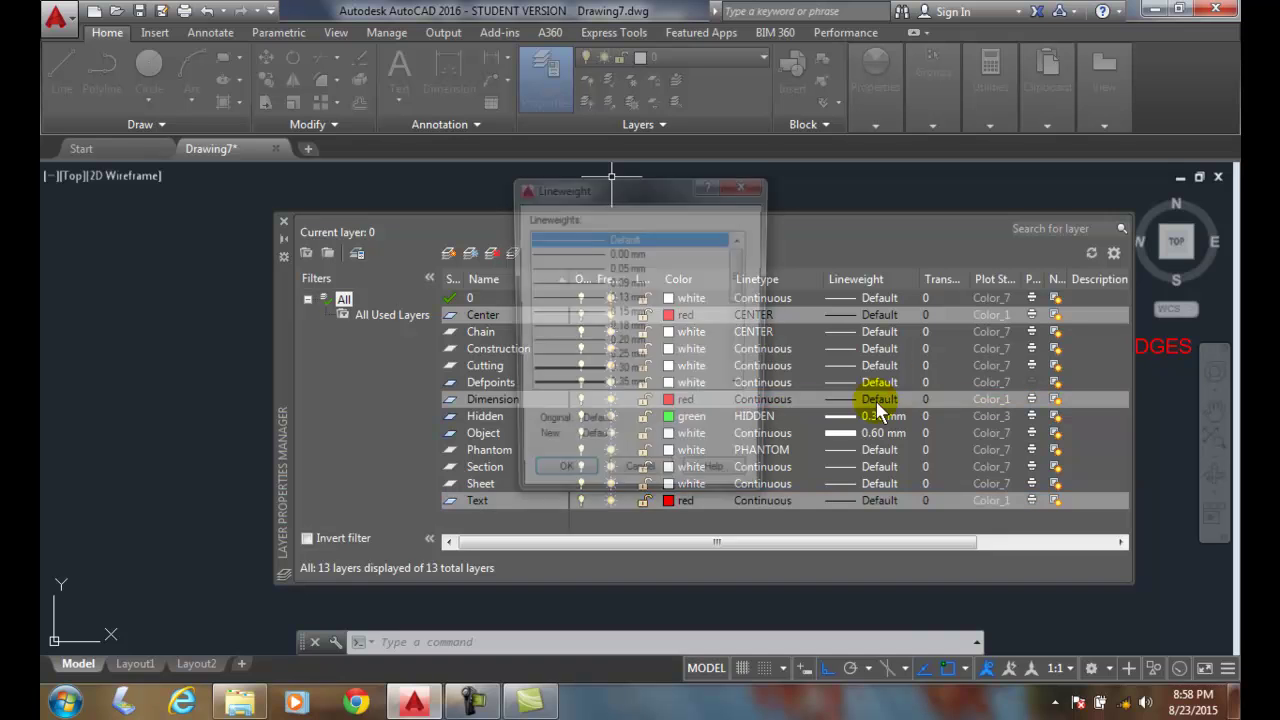
pyautogui.click(628, 373)
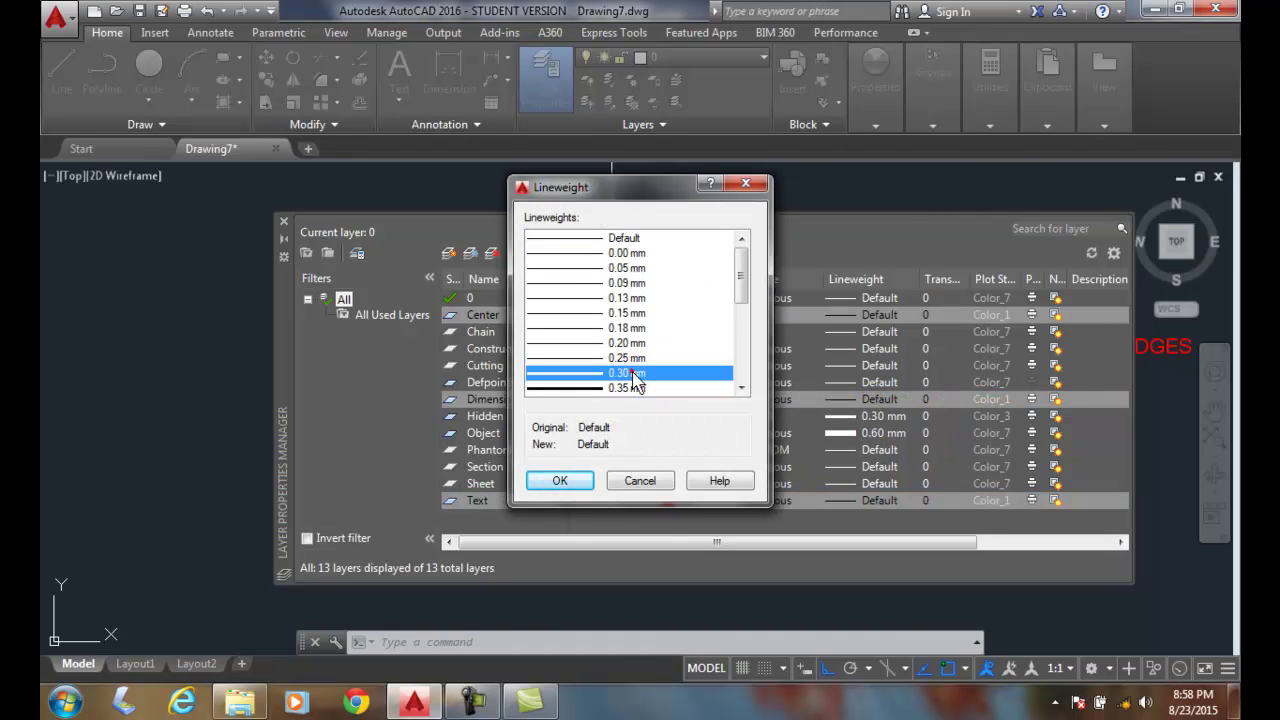
pyautogui.click(560, 482)
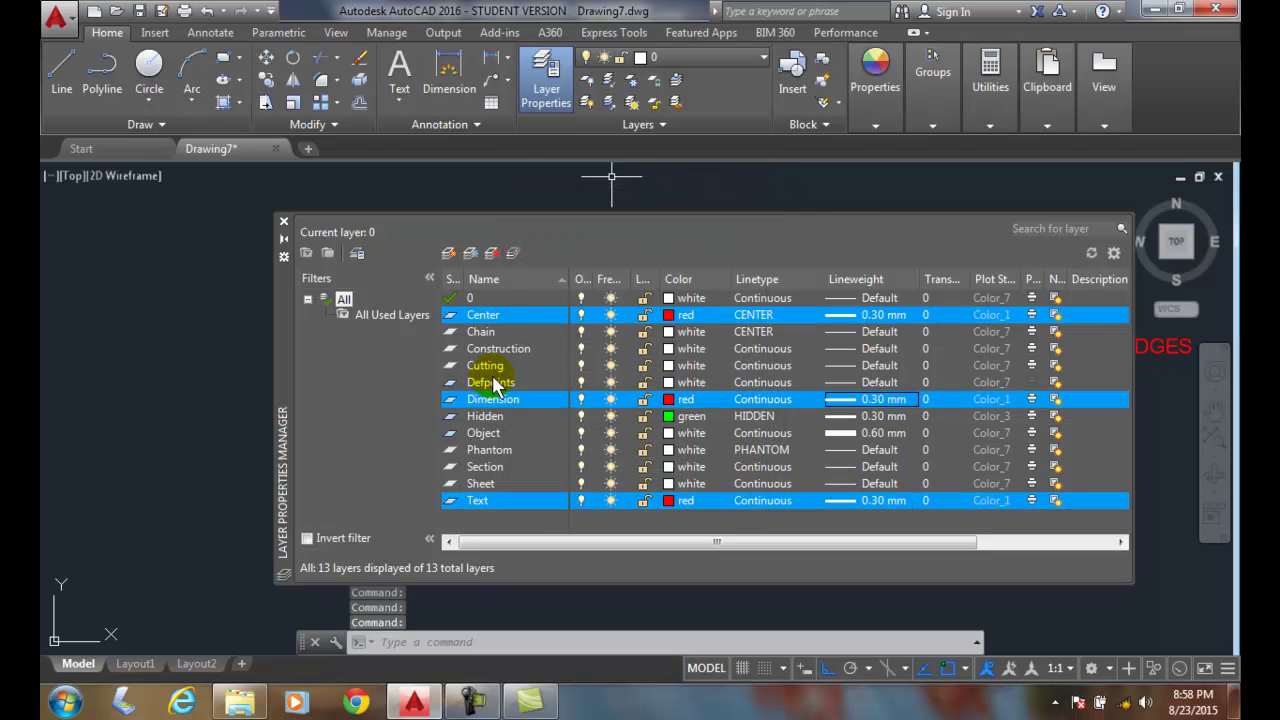
# Step: Set the Chain layer to 0.60 mm, then close the Layer Properties Manager
pyautogui.click(493, 333)
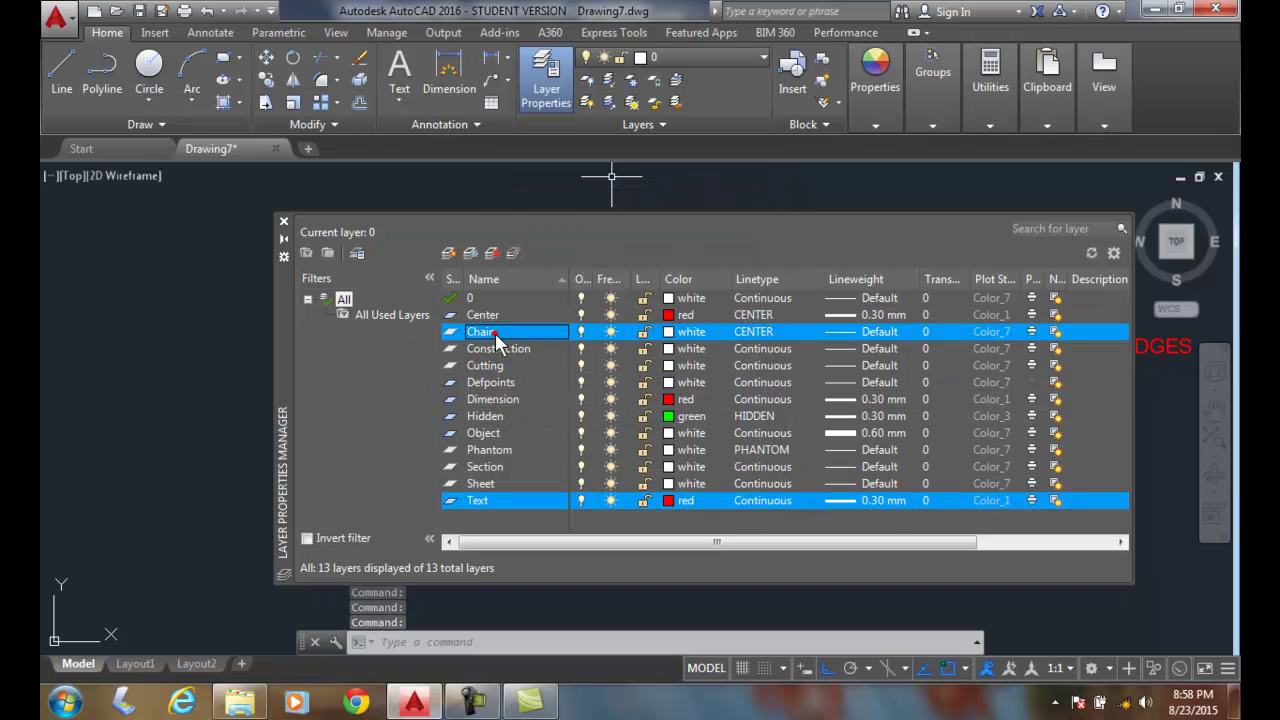
pyautogui.click(882, 331)
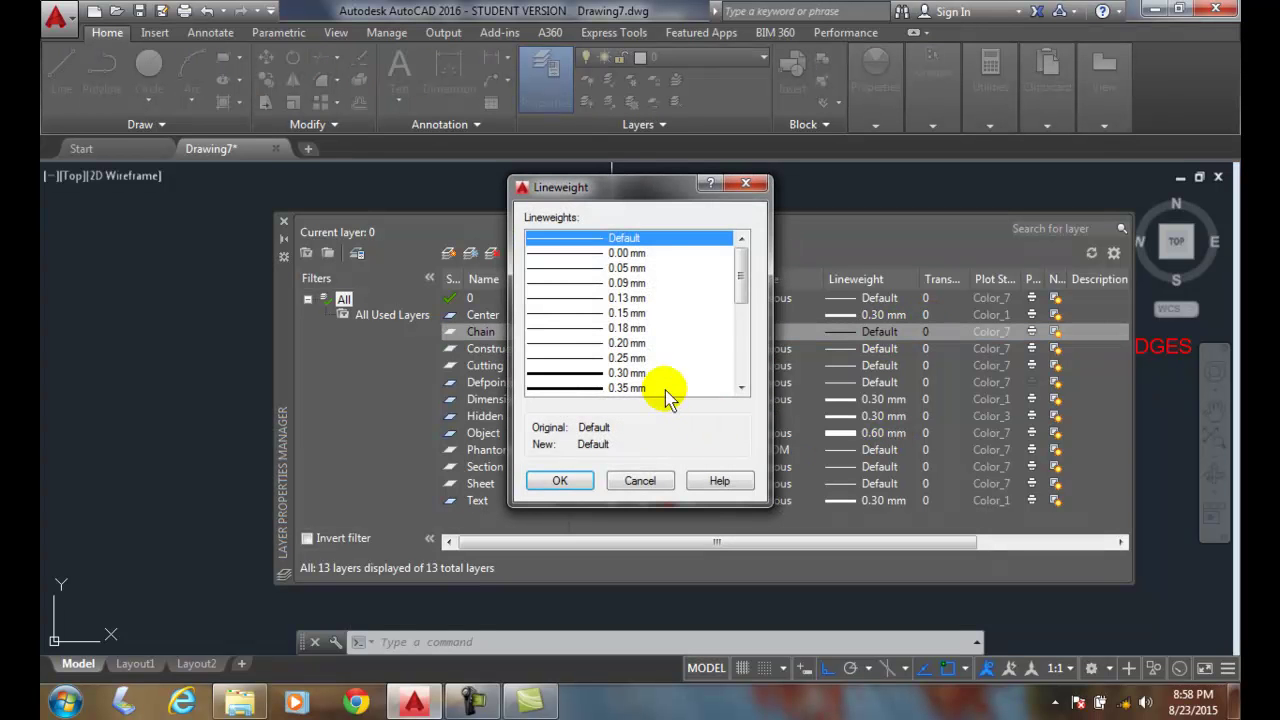
pyautogui.scroll(-2, 741, 283)
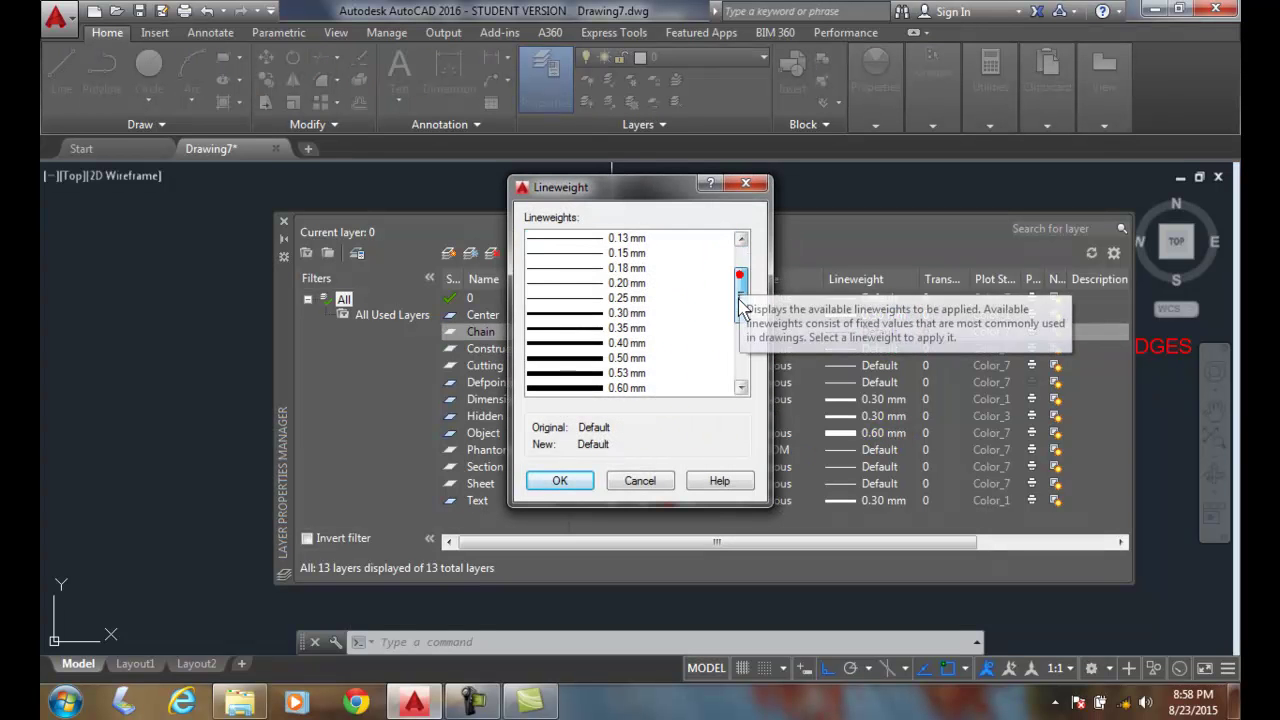
pyautogui.click(622, 358)
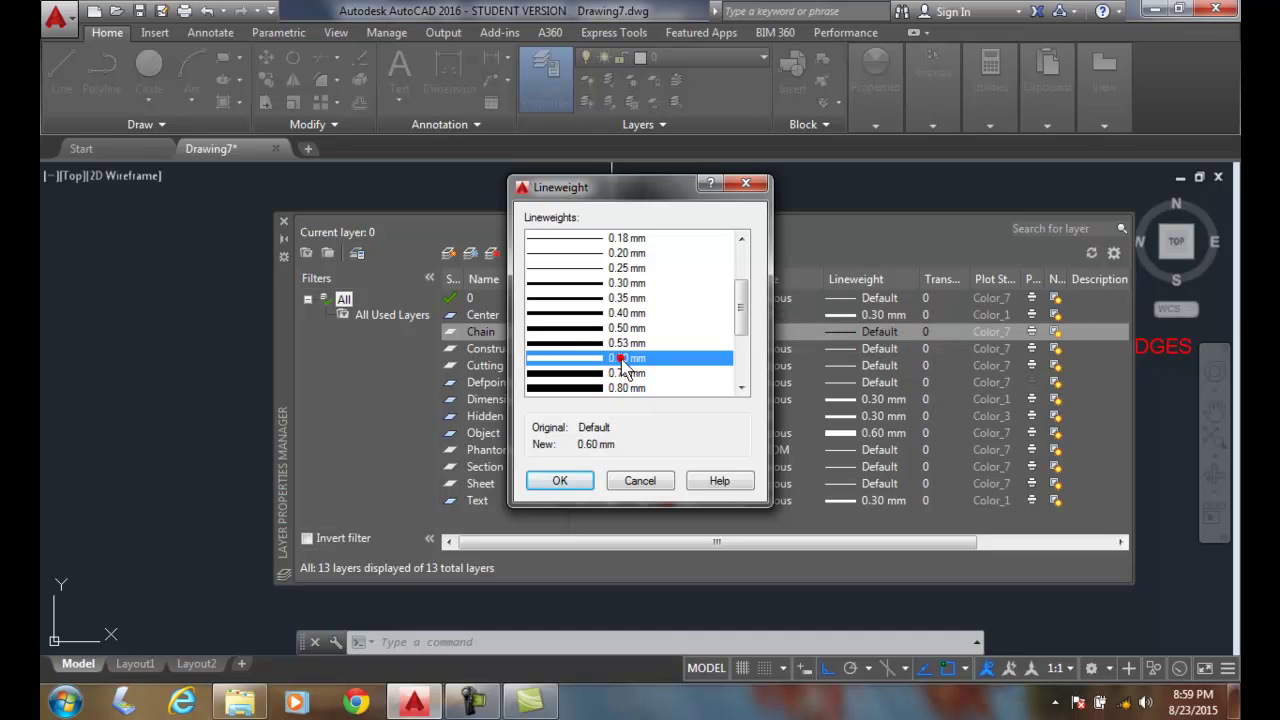
pyautogui.click(560, 480)
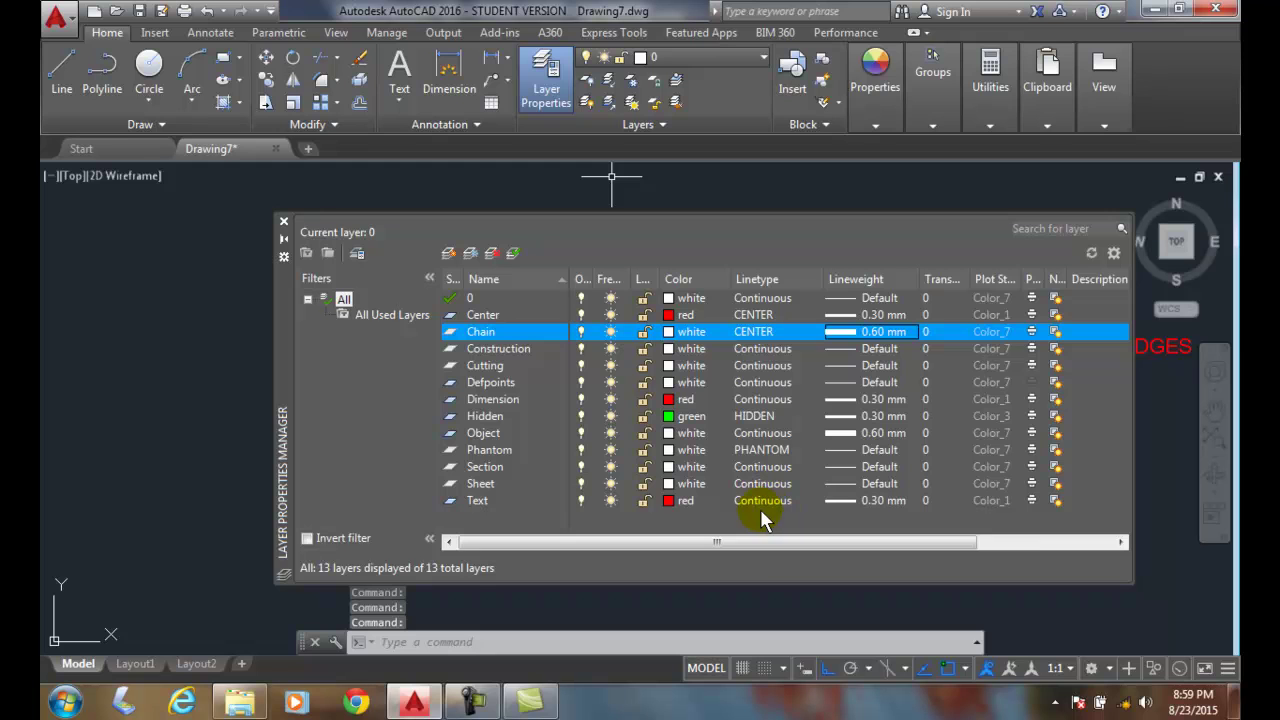
pyautogui.click(283, 222)
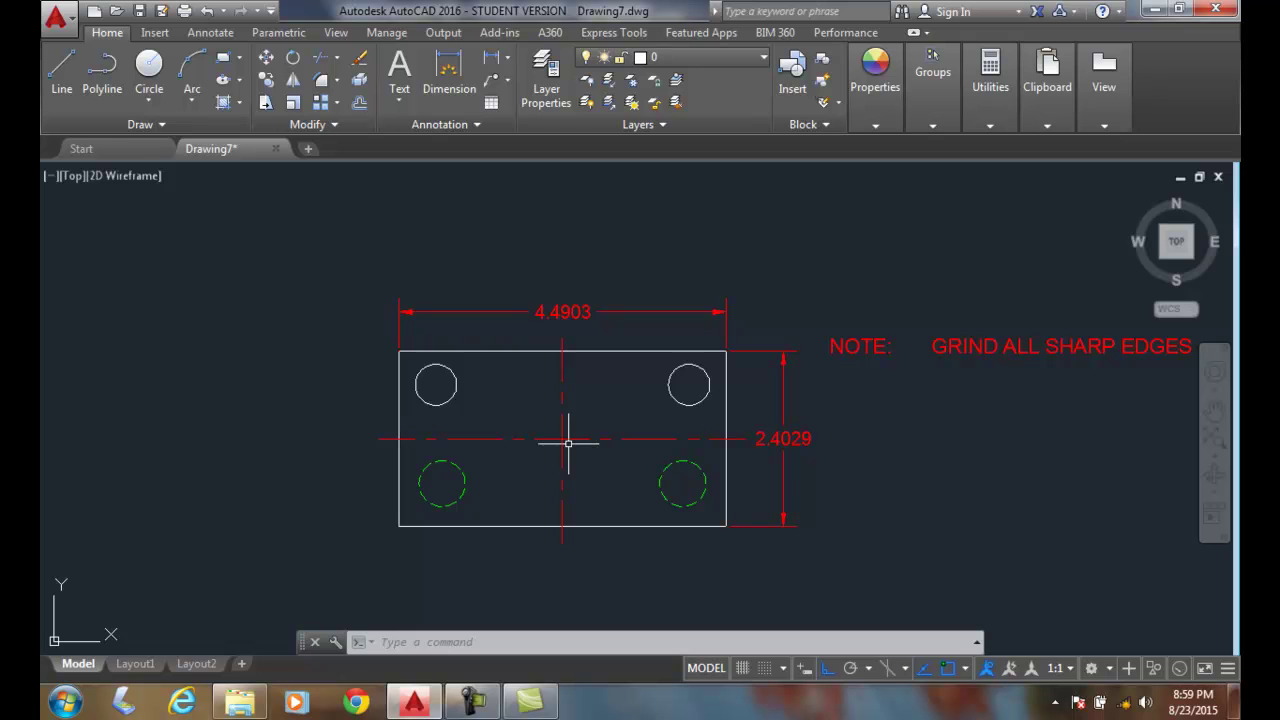
# Step: Using the LINEWEIGHT command, switch units to Inches, enable Display Lineweight and adjust the display scale
pyautogui.moveTo(565, 439)
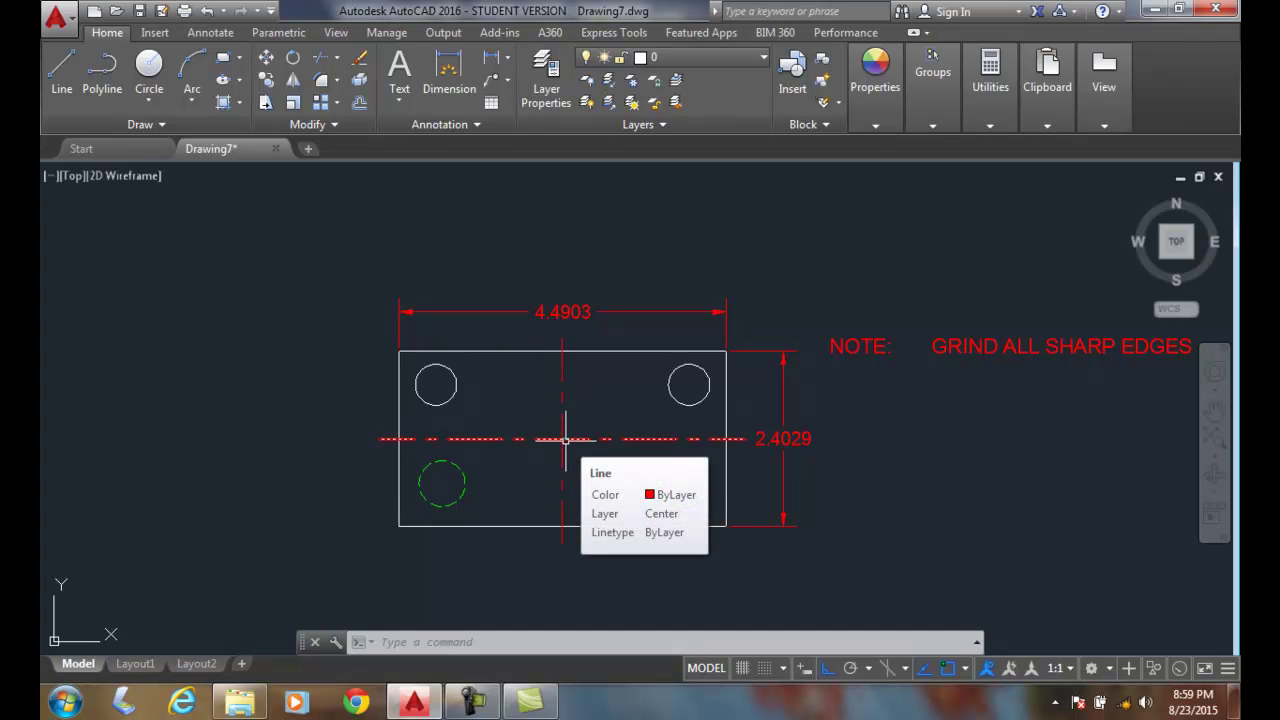
pyautogui.click(399, 641)
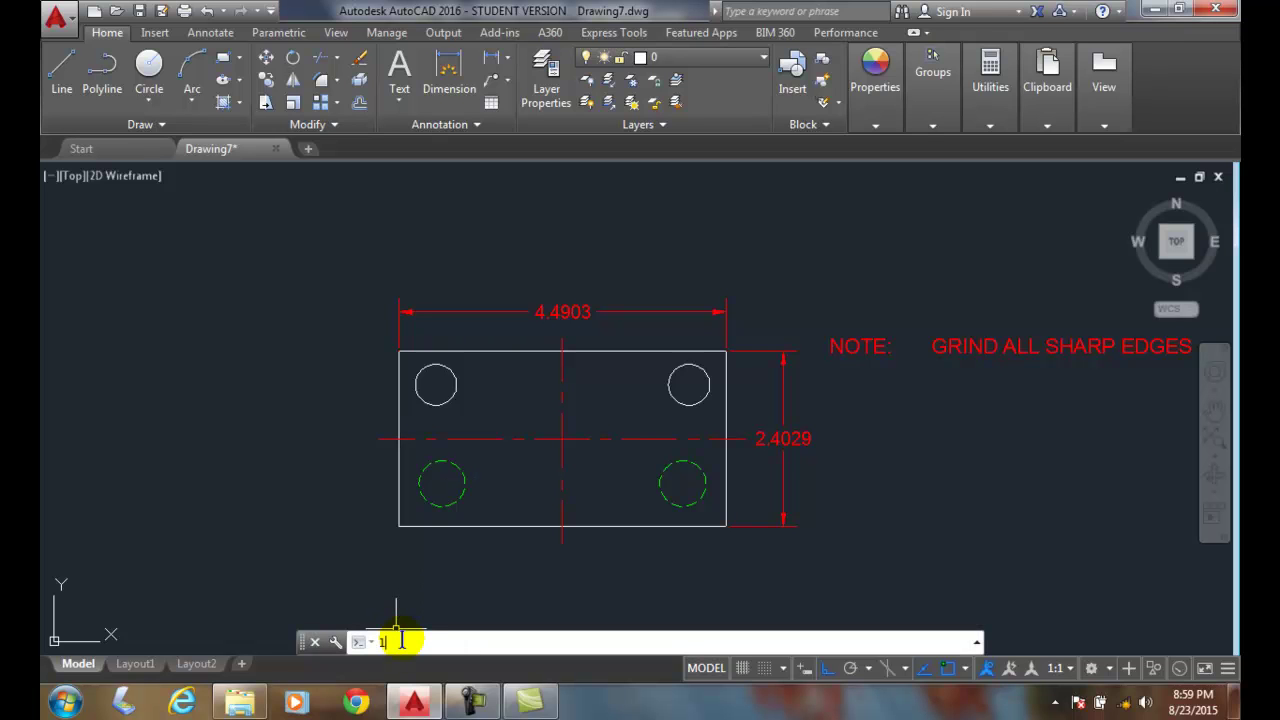
pyautogui.write('lineweig')
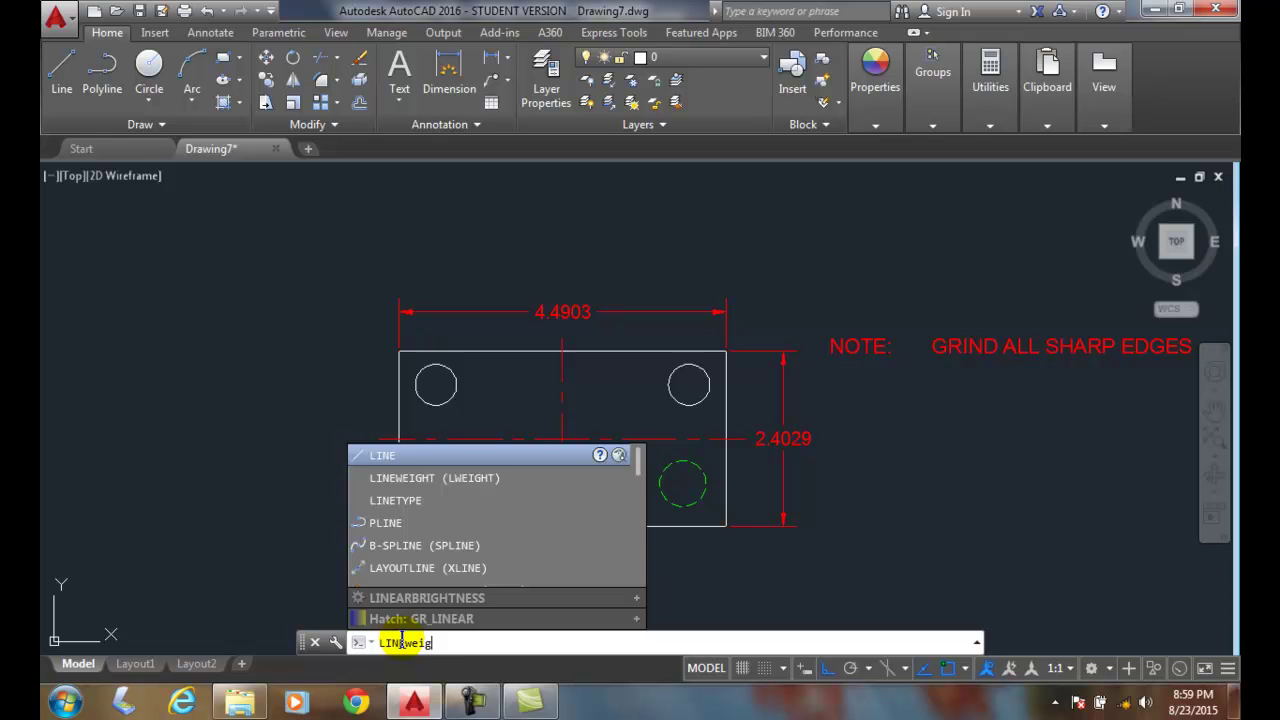
pyautogui.write('ht')
pyautogui.press('Return')
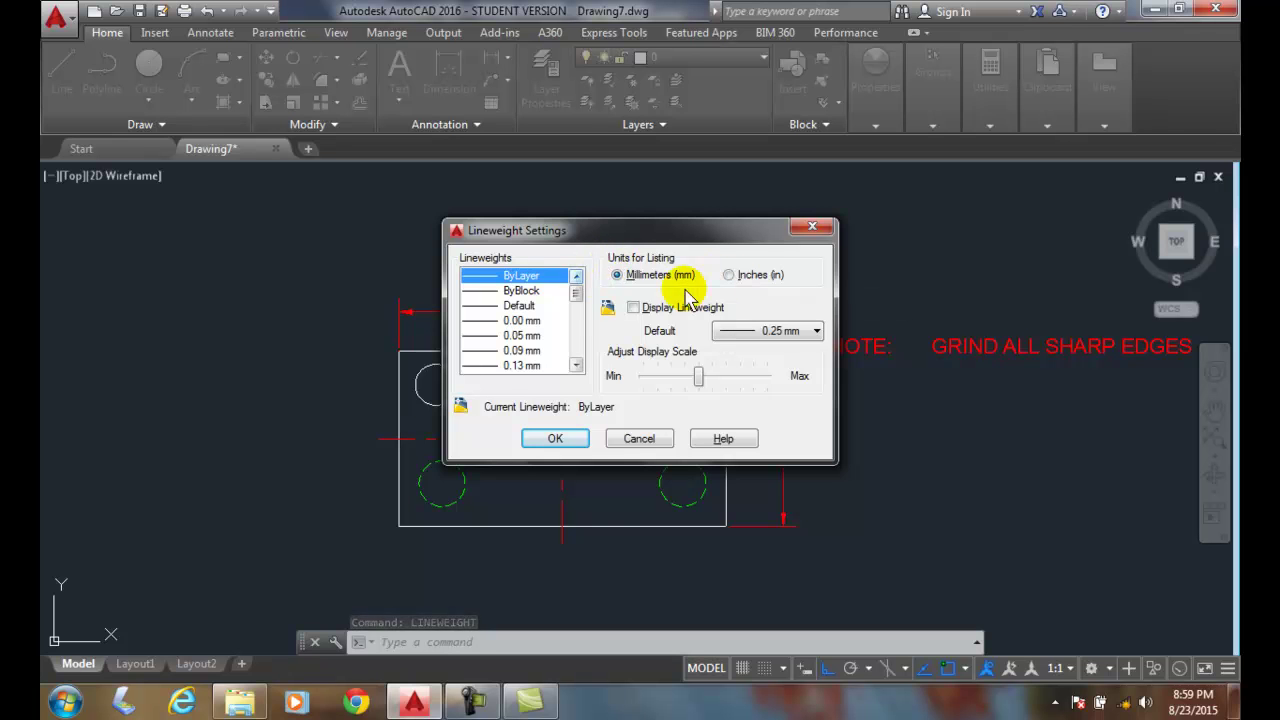
pyautogui.click(733, 276)
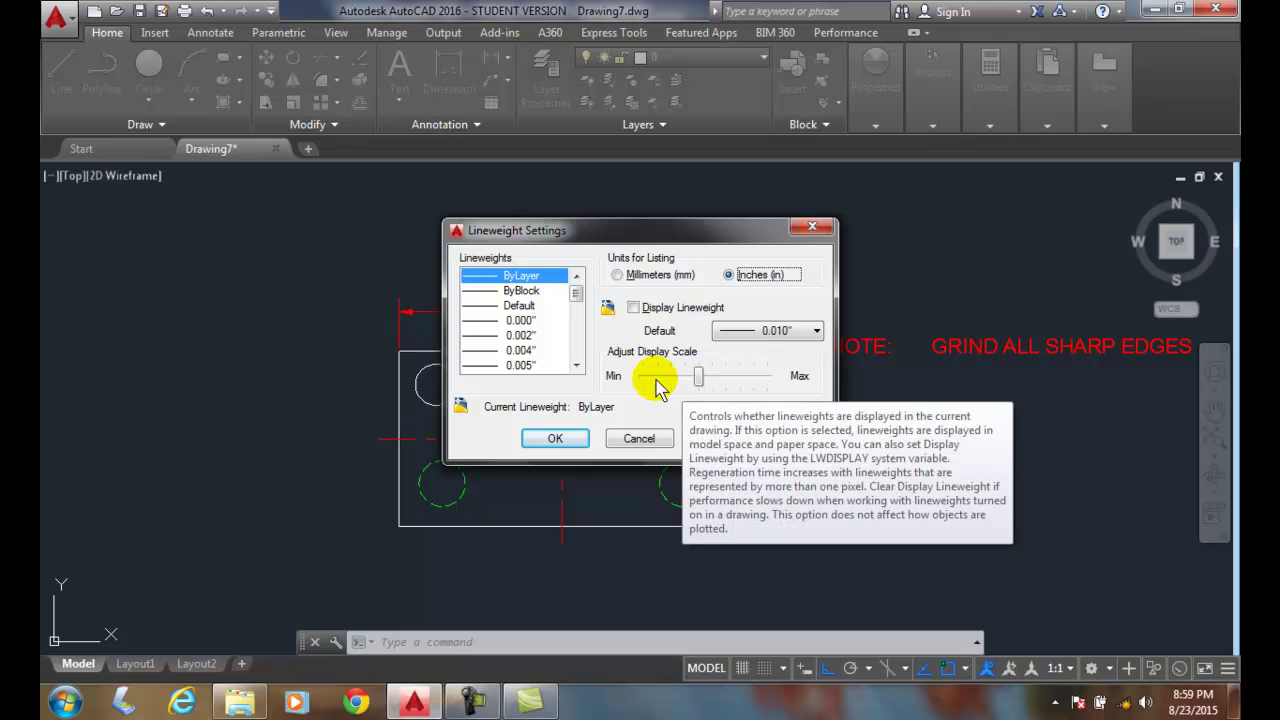
pyautogui.click(632, 309)
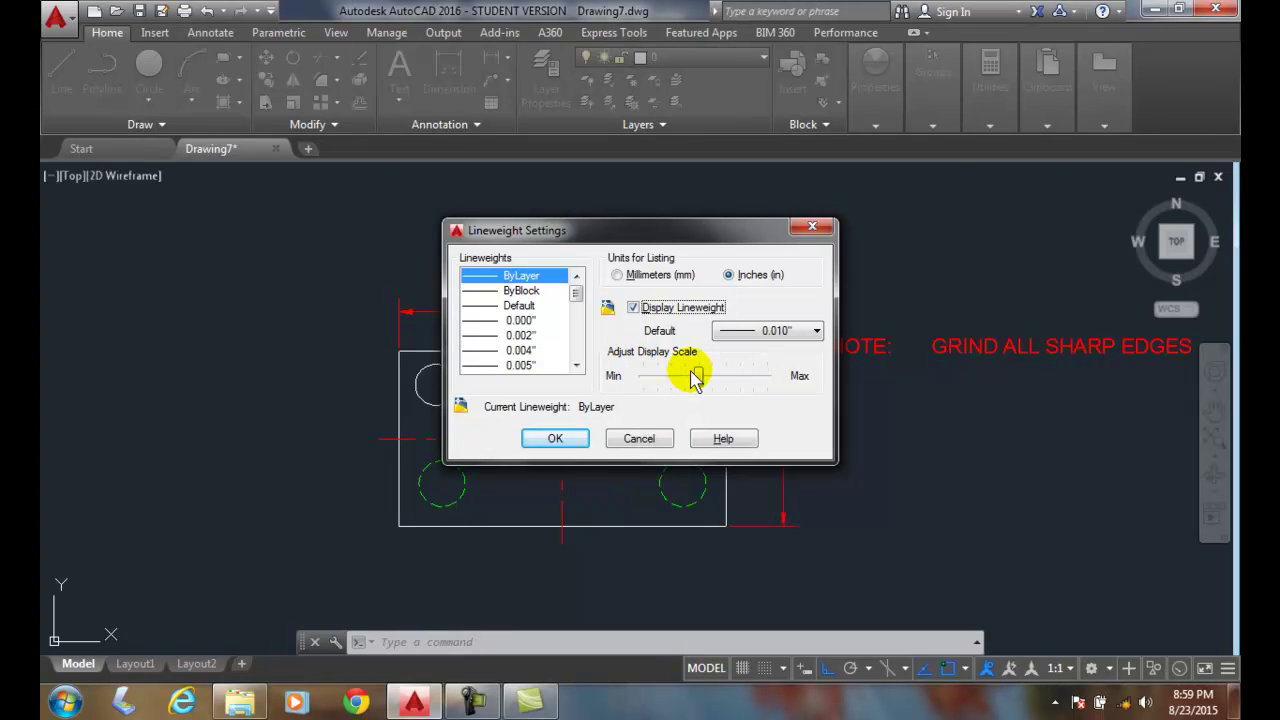
pyautogui.moveTo(697, 375); pyautogui.dragTo(699, 378)
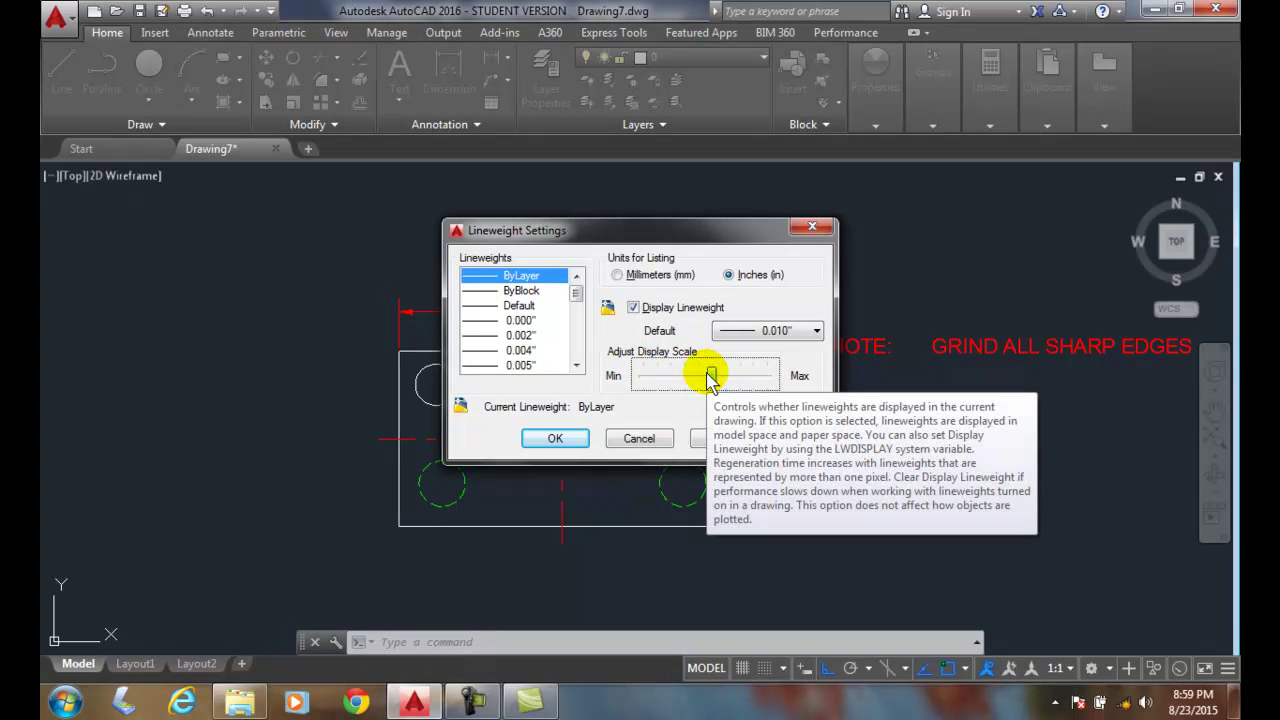
pyautogui.click(553, 439)
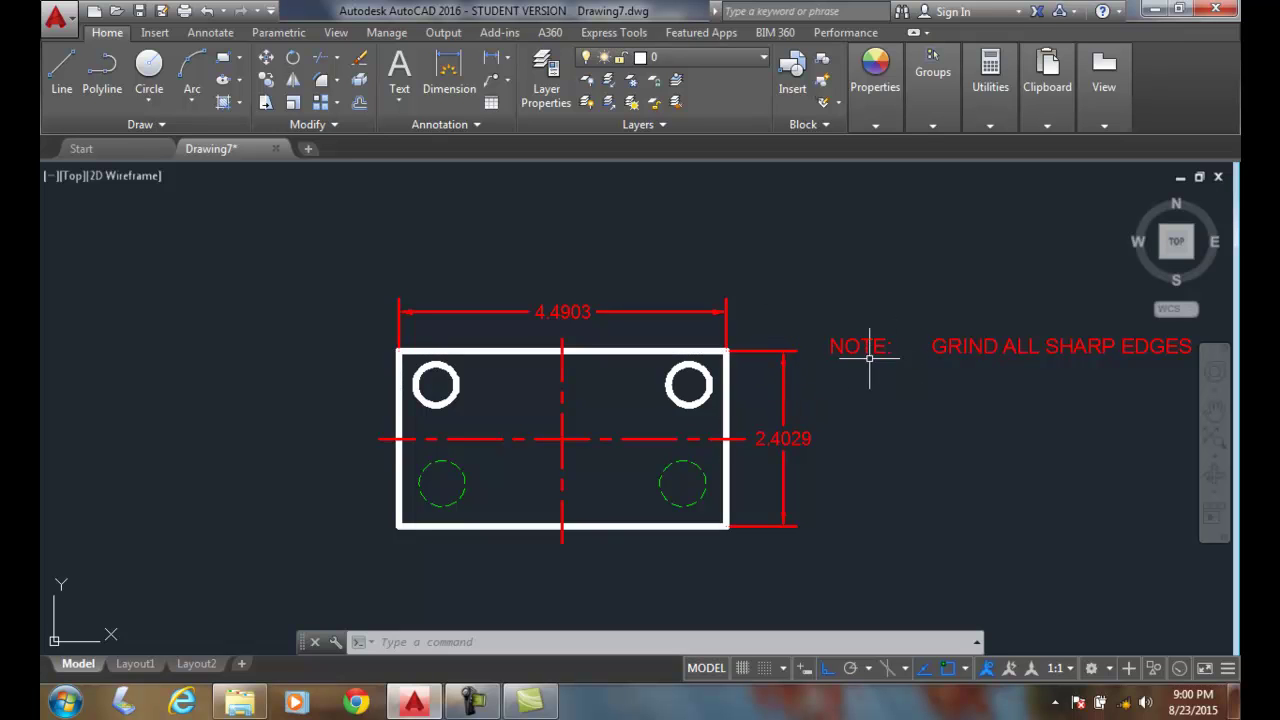
# Step: Add the LineWeight toggle to the status bar and test it off and back on
pyautogui.click(1228, 668)
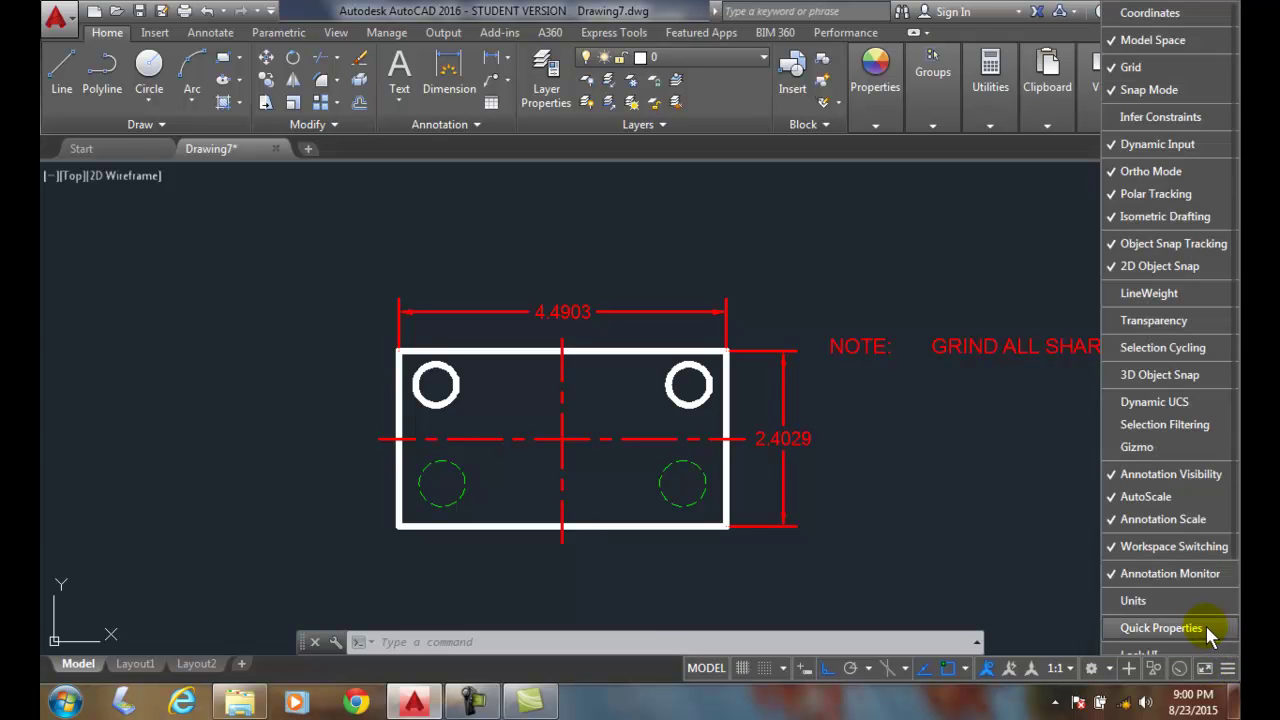
pyautogui.click(1121, 295)
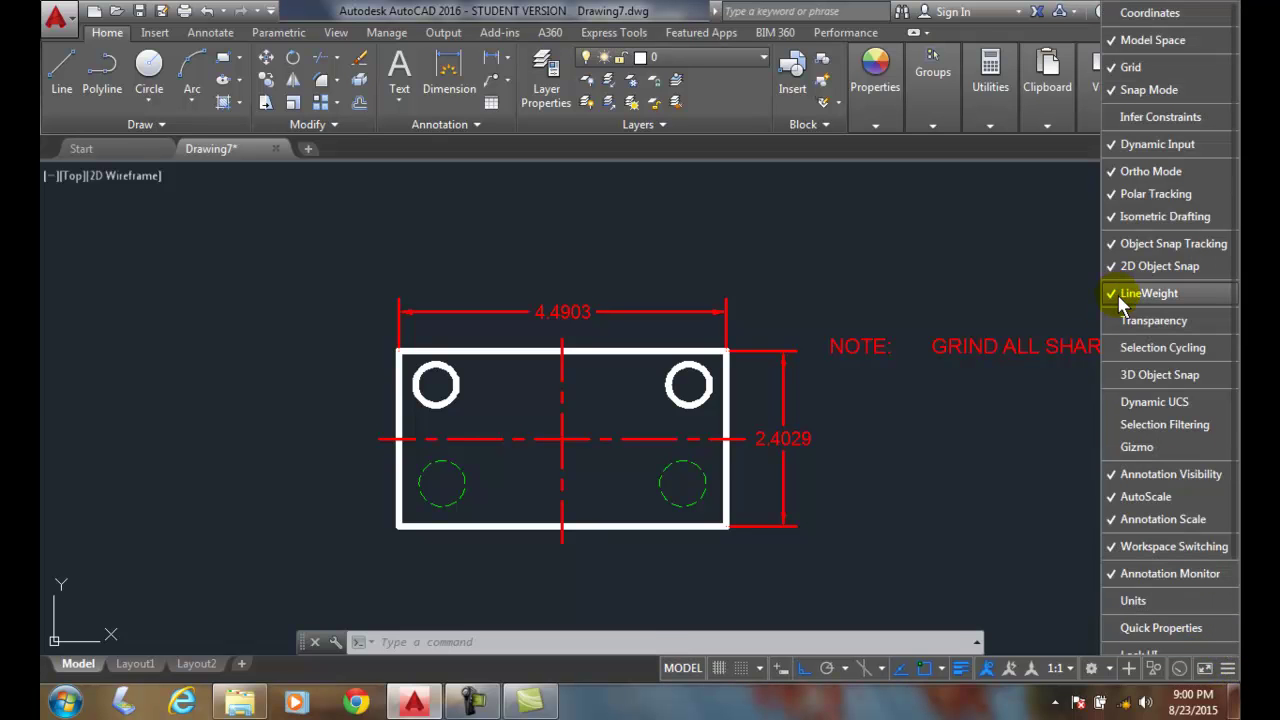
pyautogui.click(1009, 477)
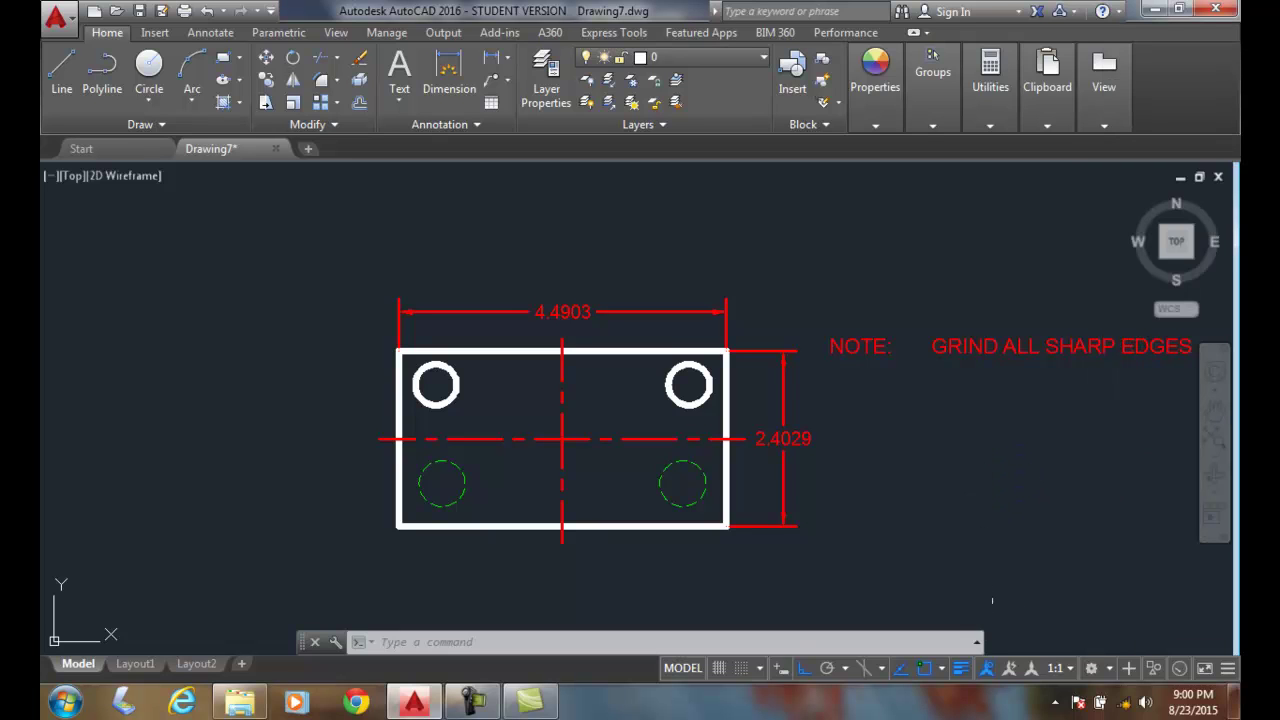
pyautogui.click(960, 669)
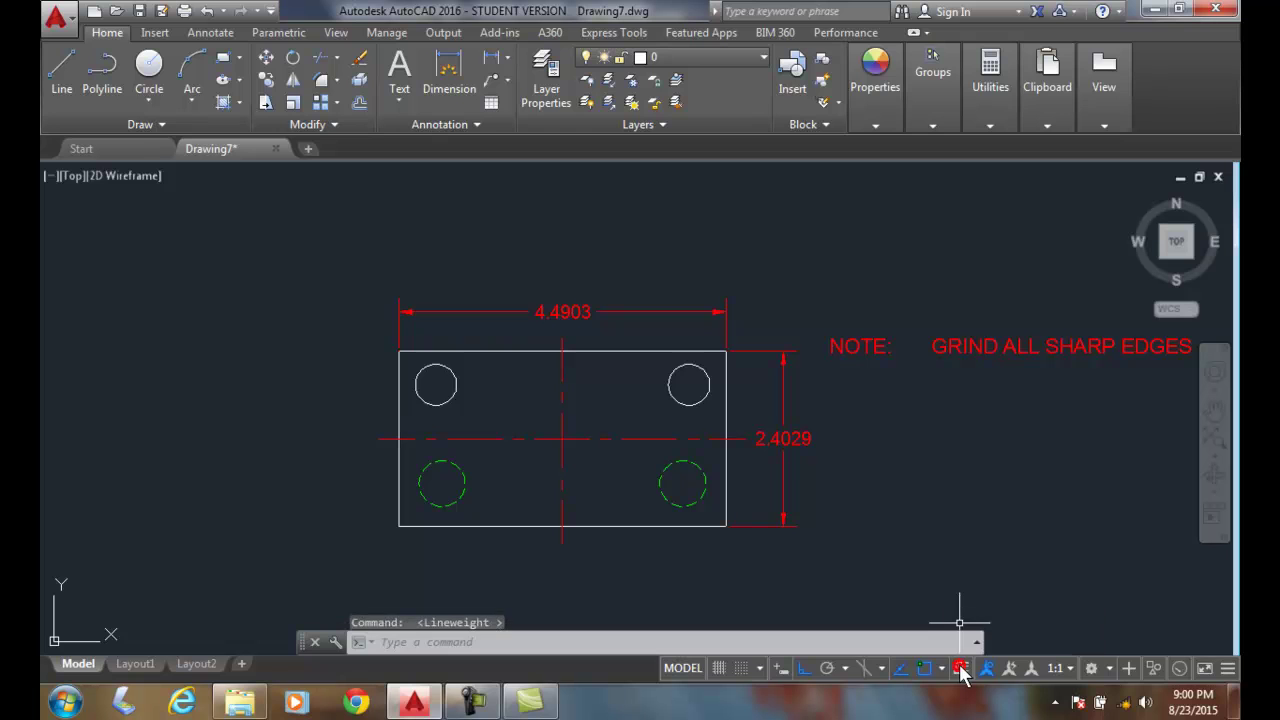
pyautogui.click(960, 669)
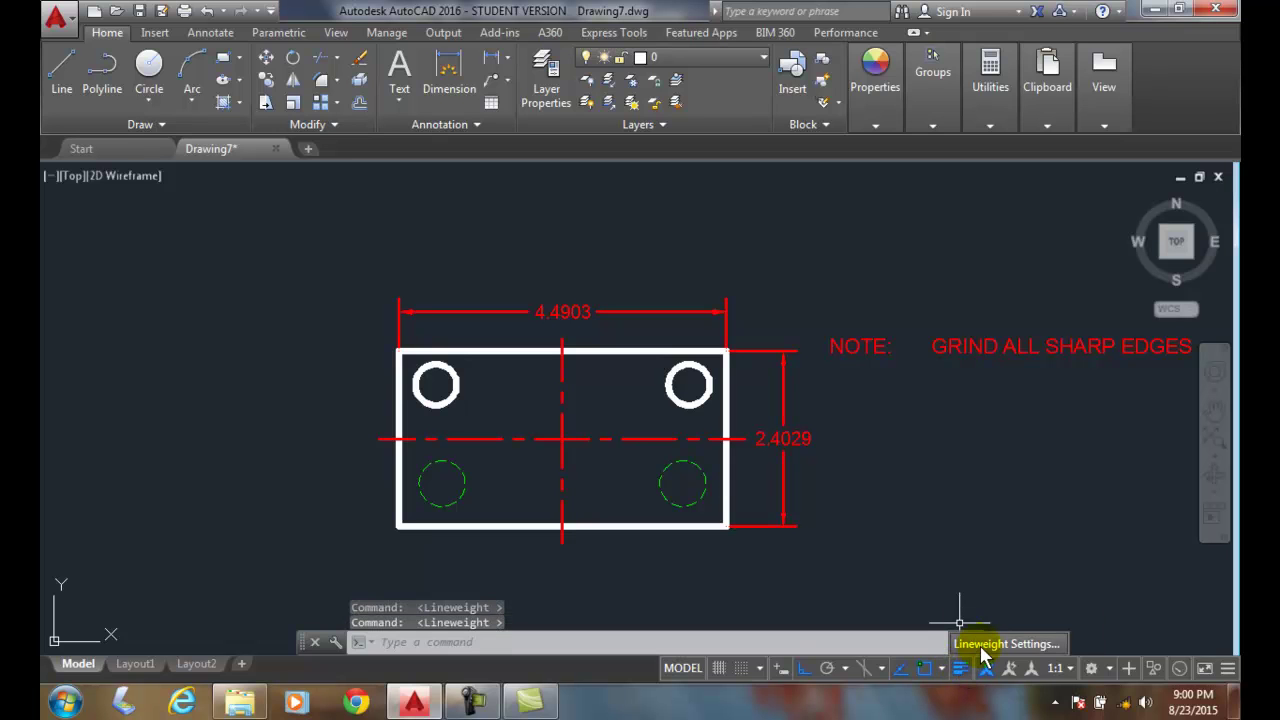
# Step: Lower the lineweight display scale toward Min in Lineweight Settings and apply it
pyautogui.rightClick(960, 669)
pyautogui.click(971, 643)
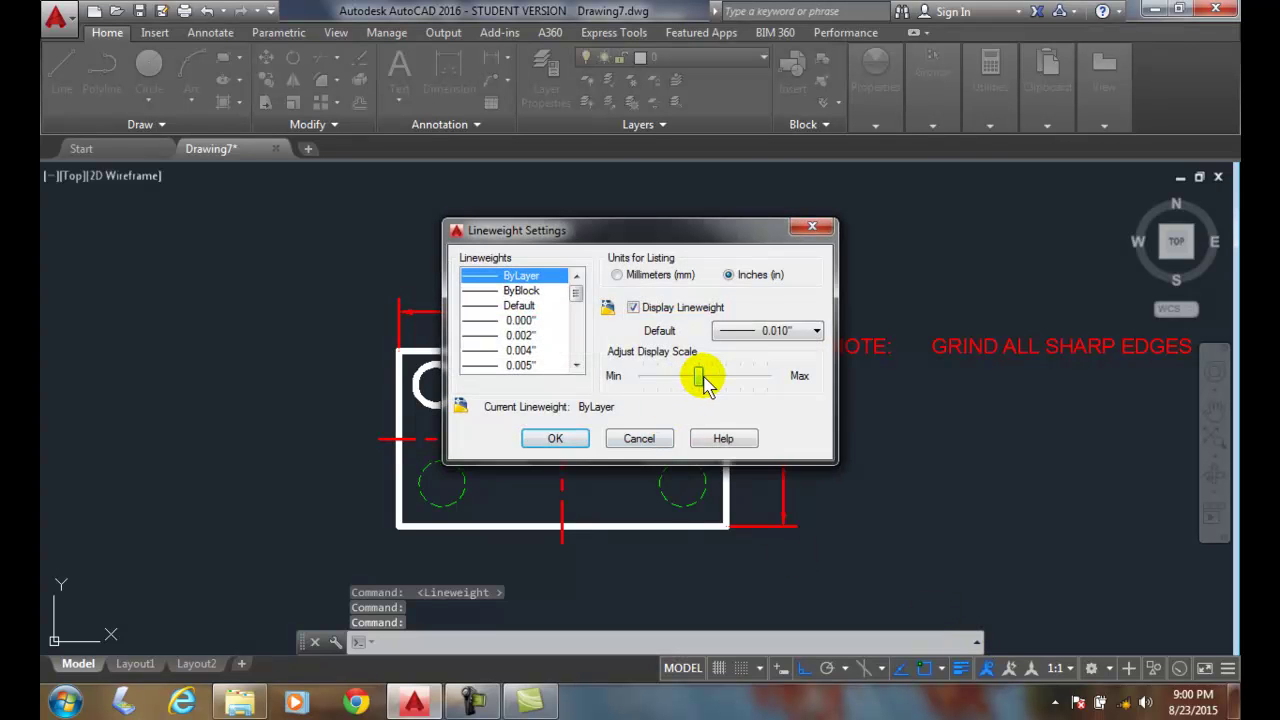
pyautogui.moveTo(706, 385); pyautogui.dragTo(659, 387)
pyautogui.click(560, 437)
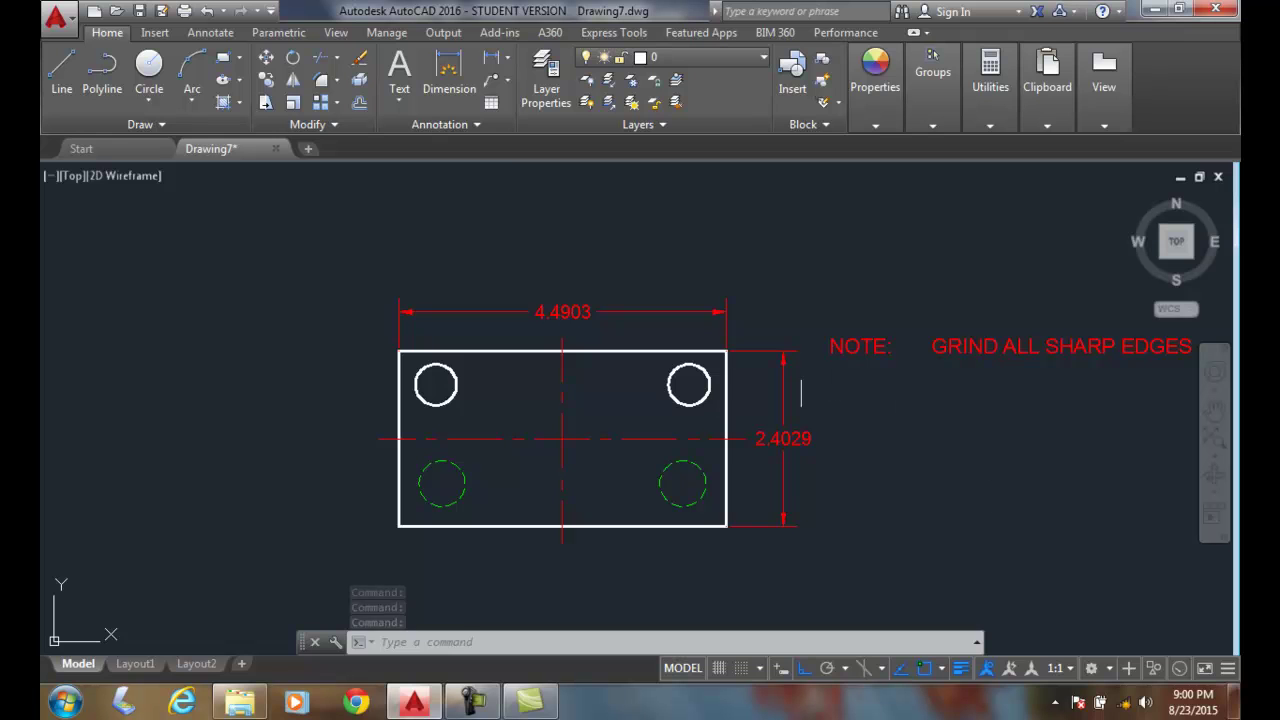
pyautogui.click(543, 92)
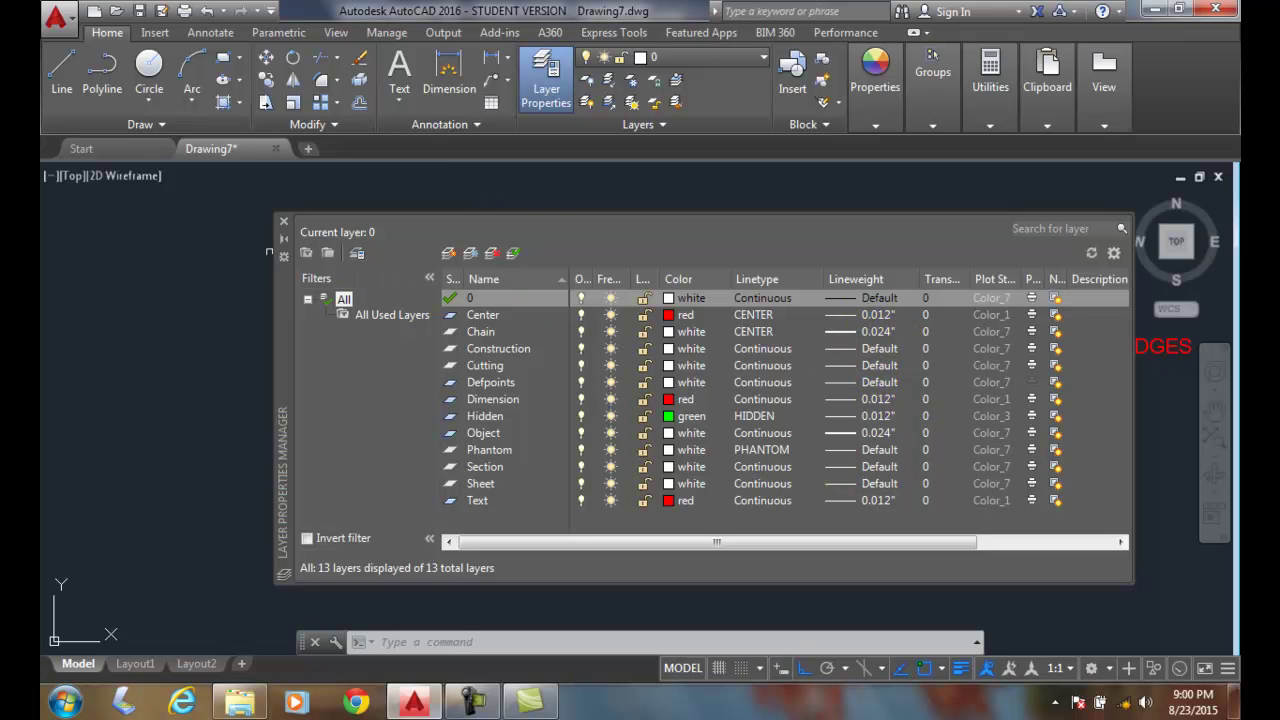
# Step: Switch lineweight units to Millimeters via LINEWEIGHT, then turn lineweight display off
pyautogui.click(285, 215)
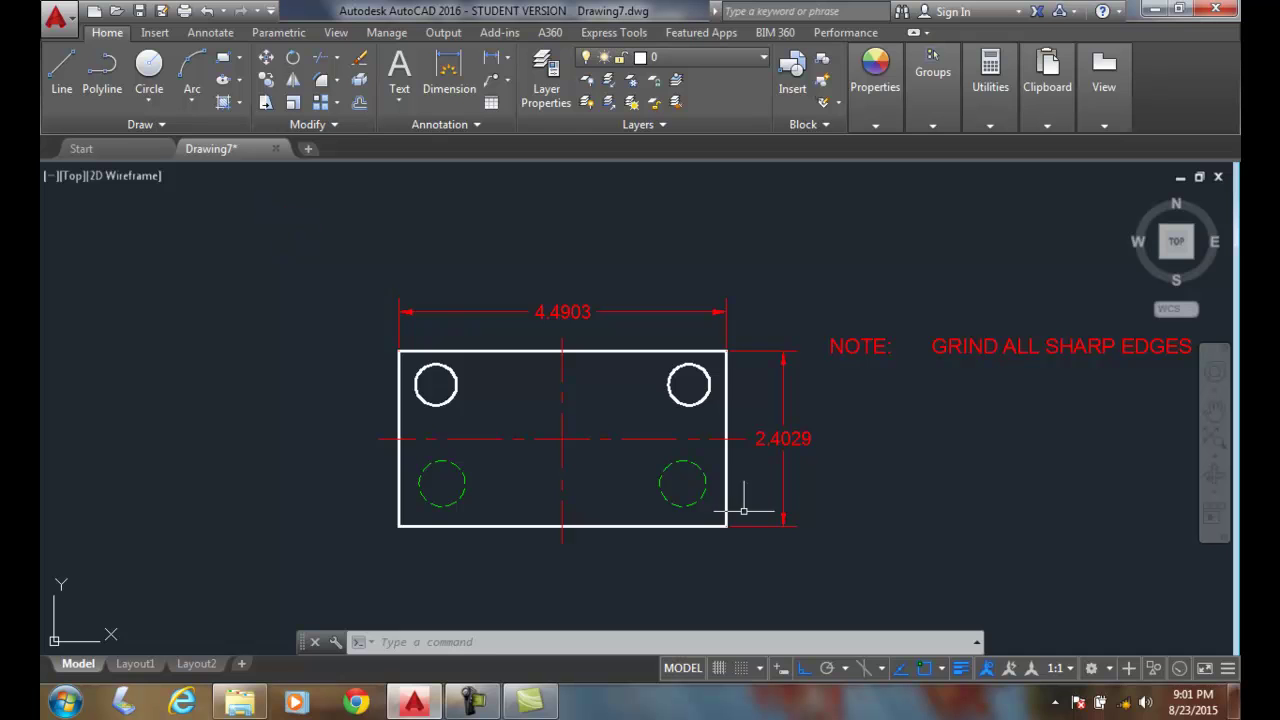
pyautogui.click(375, 641)
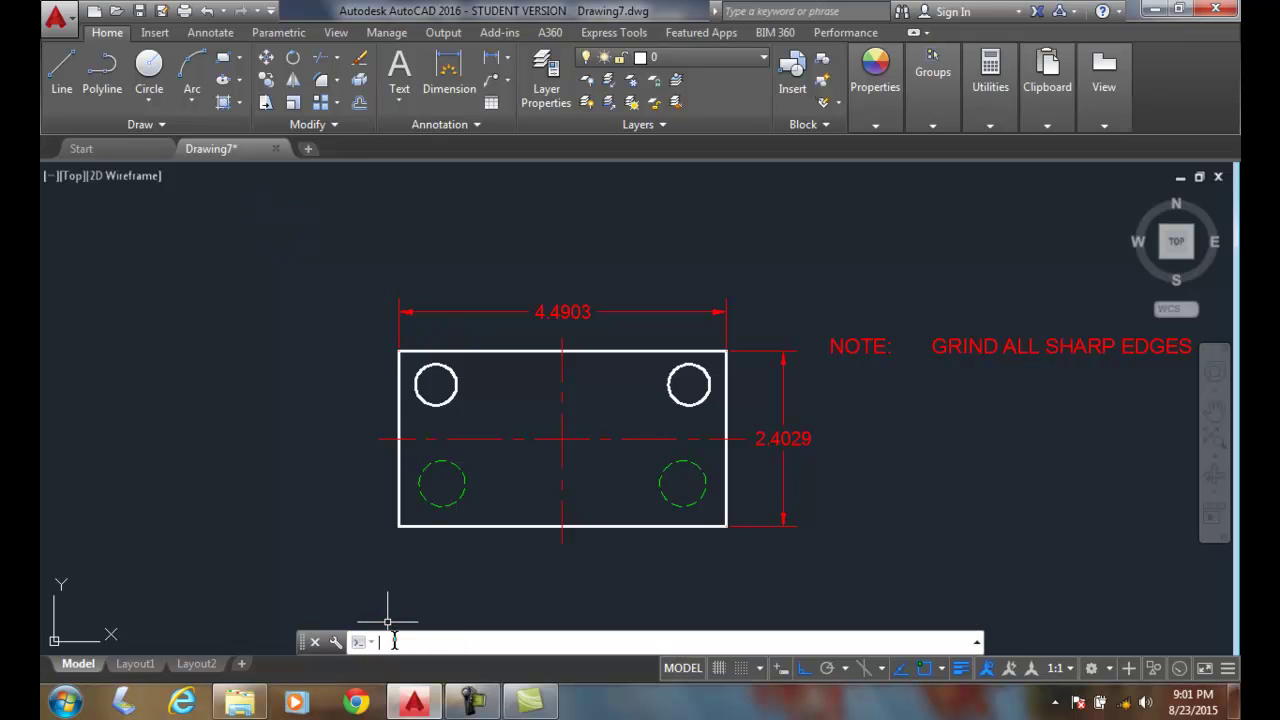
pyautogui.write('LINEweig')
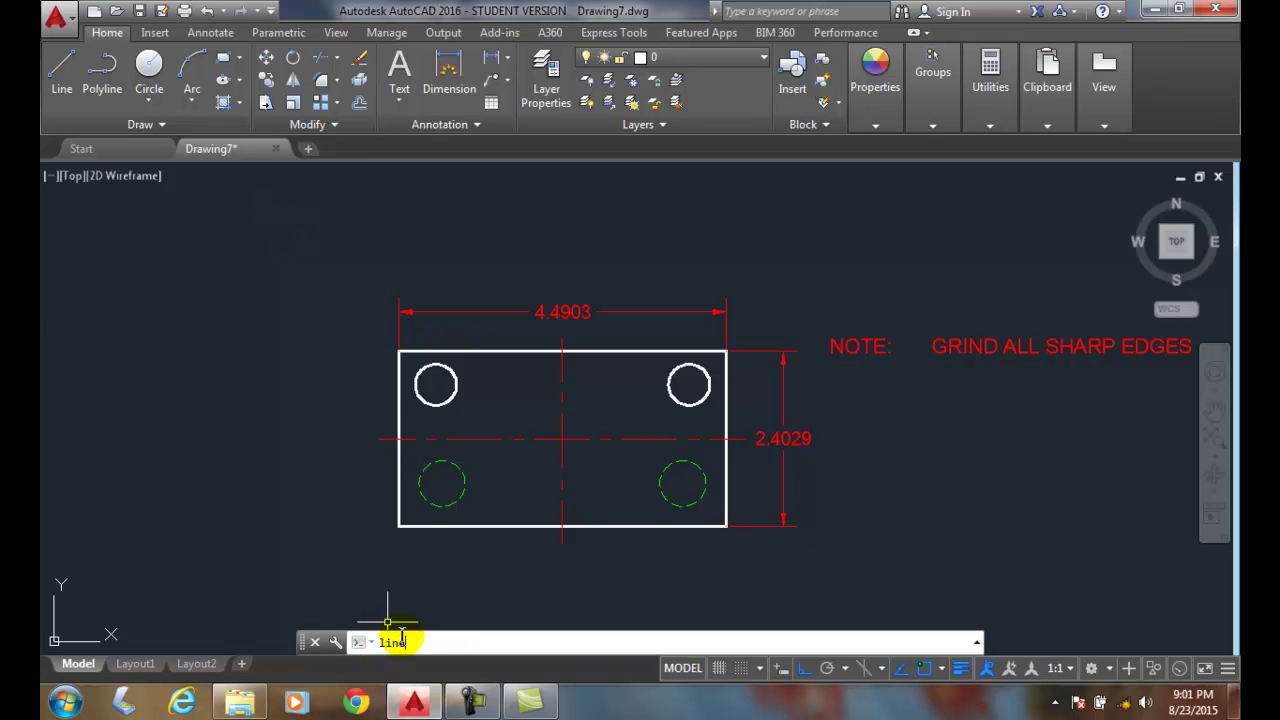
pyautogui.write('ht')
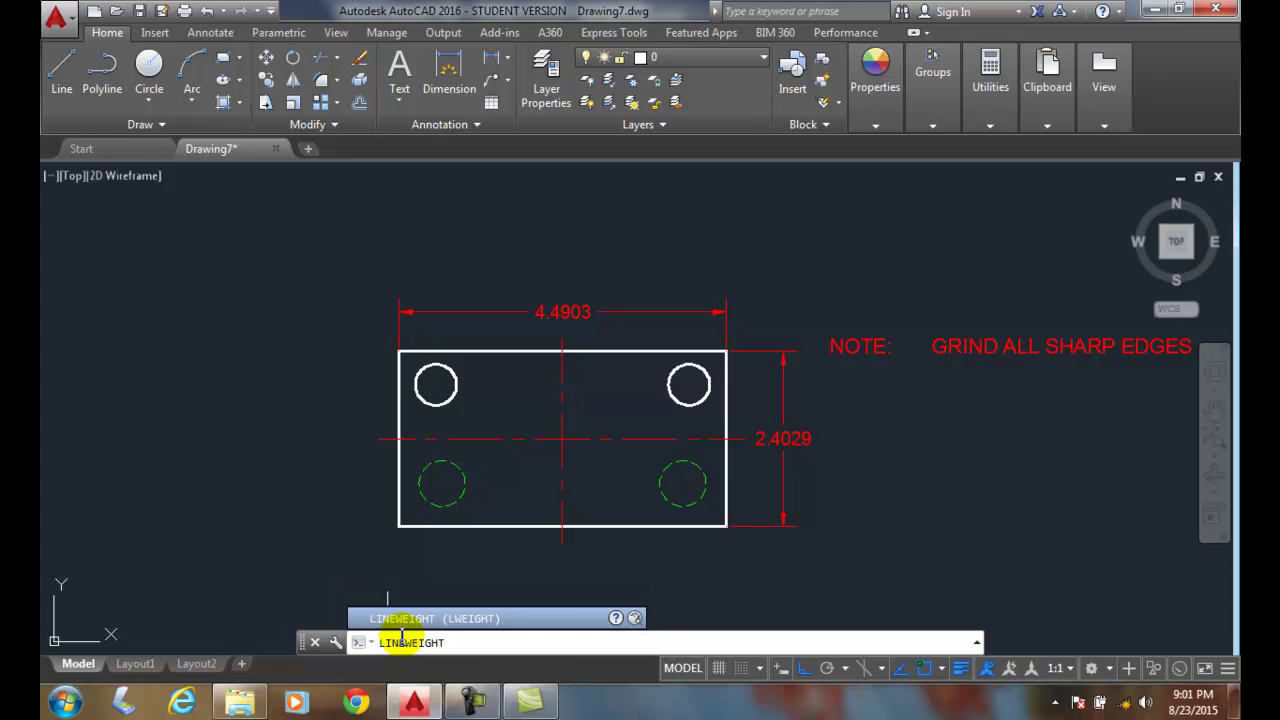
pyautogui.press('Return')
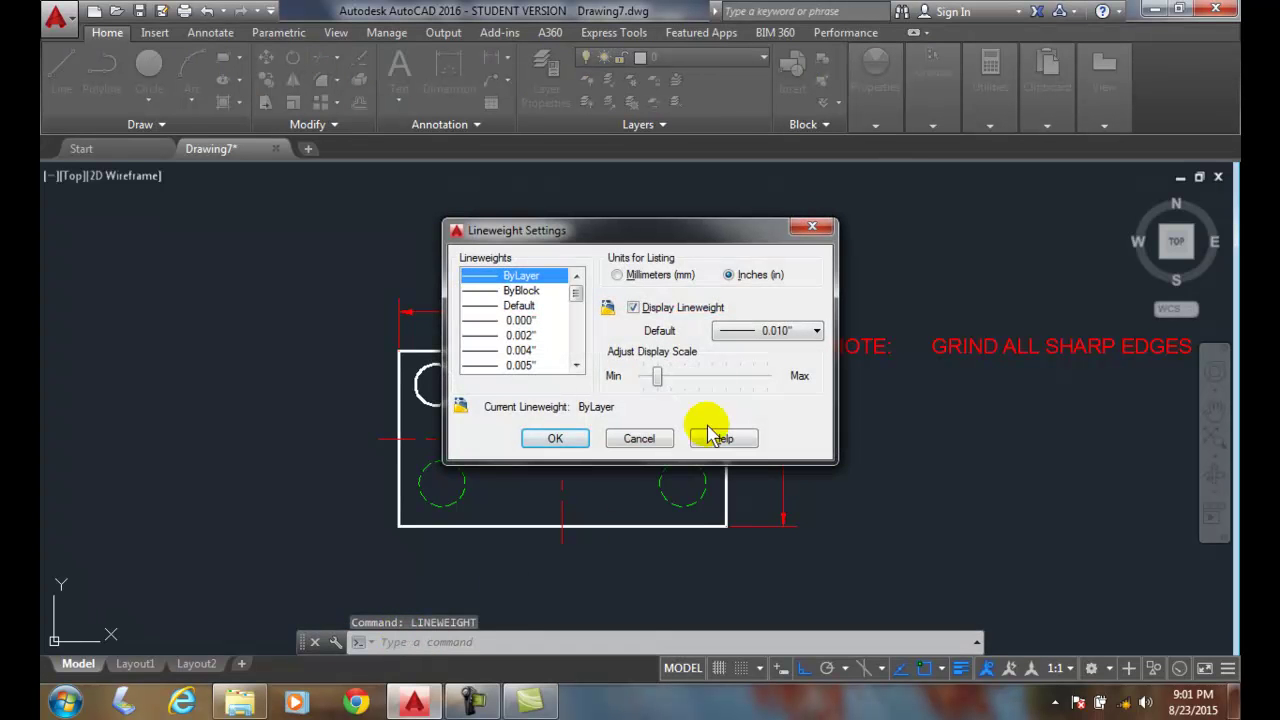
pyautogui.click(616, 275)
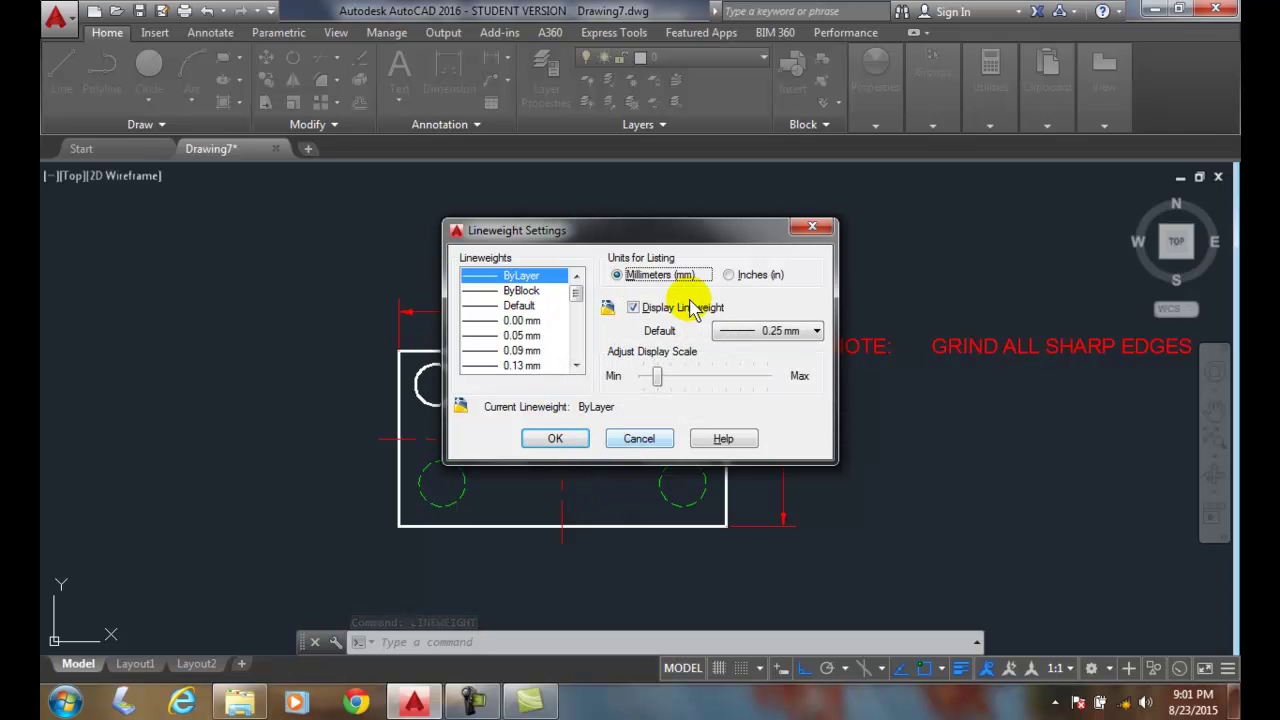
pyautogui.moveTo(658, 335)
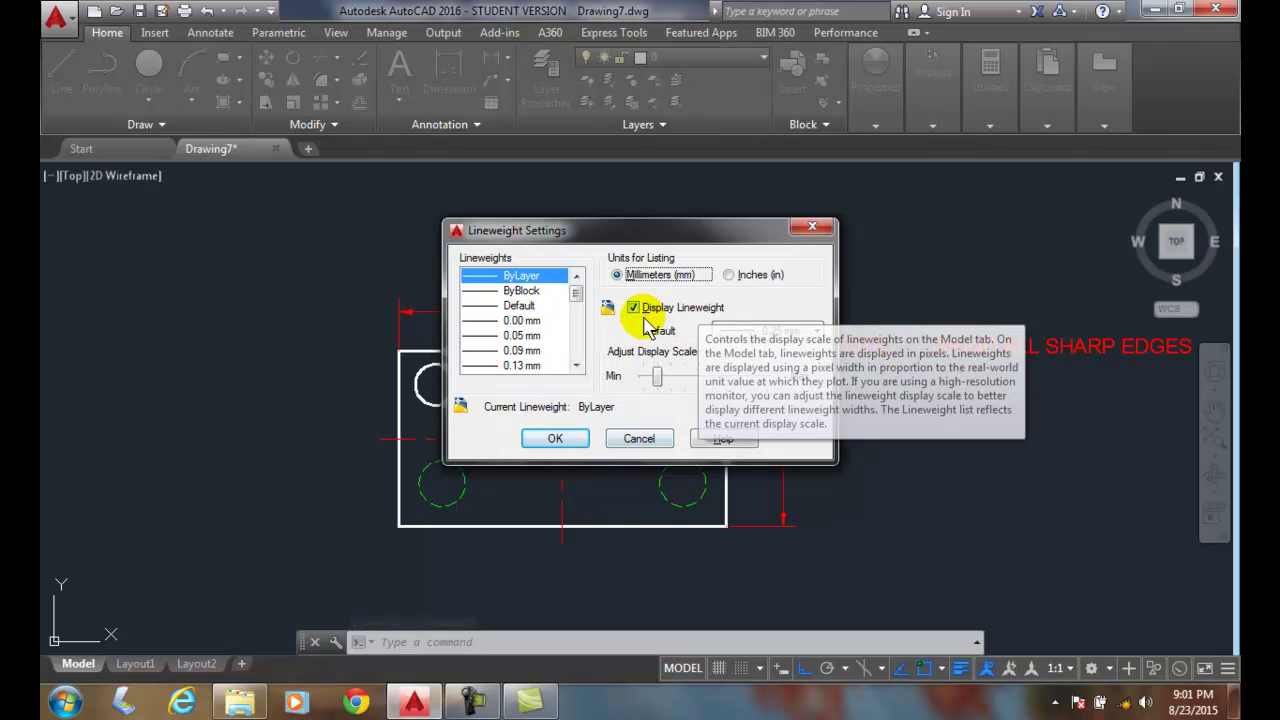
pyautogui.click(556, 440)
pyautogui.click(768, 667)
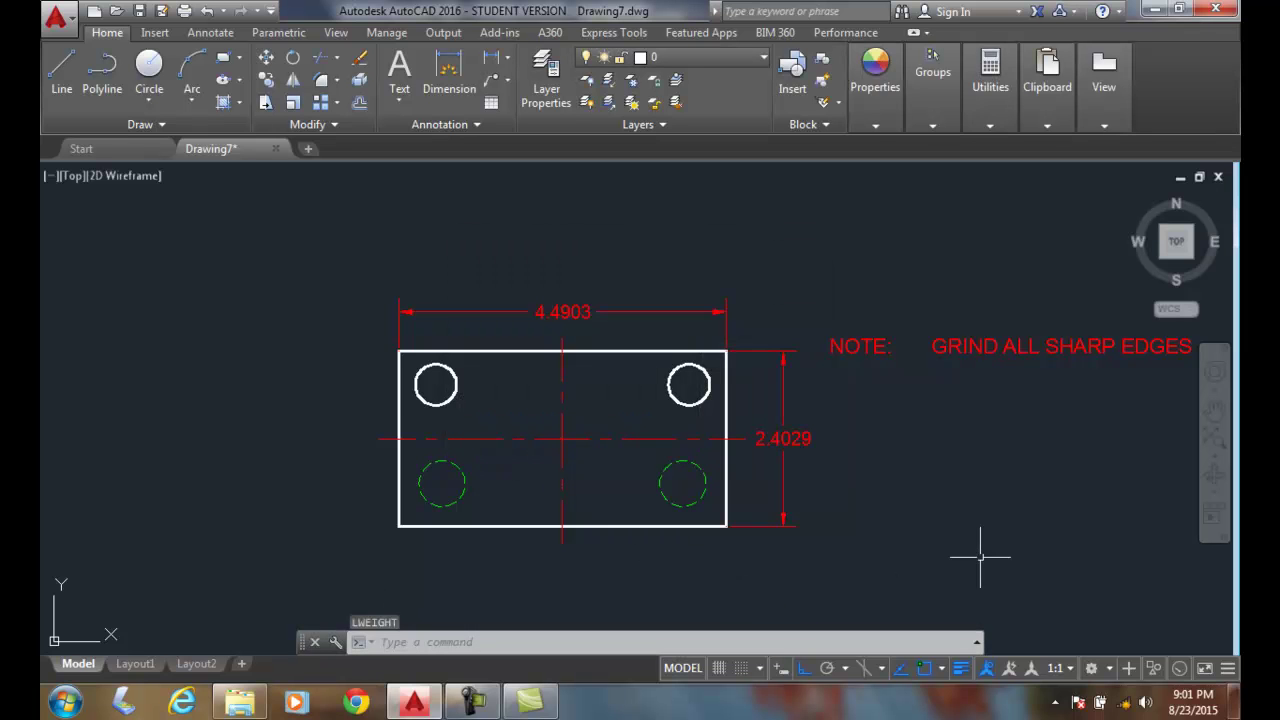